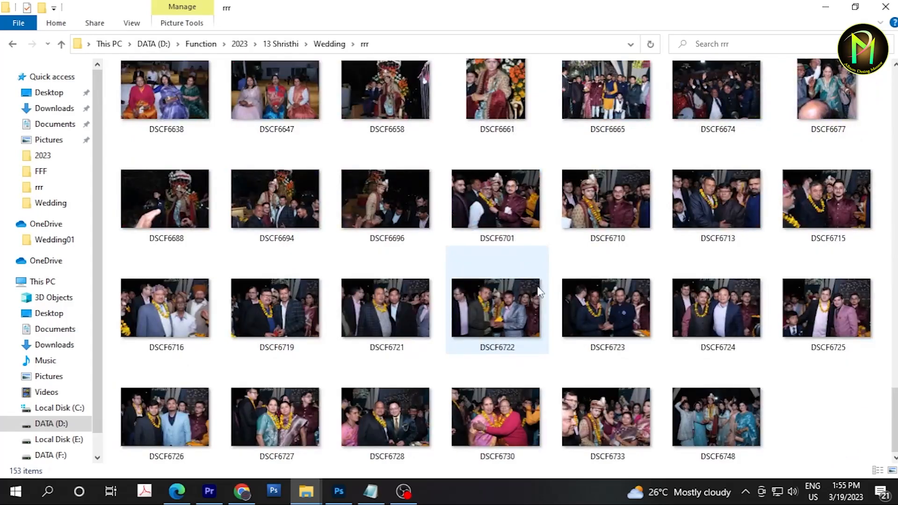
Merge the layers of DSCF6628.psd and paste a copy of the whole photo into 29.psd, closing the source file.
{"action": "scroll", "coordinate": [470, 288], "scroll_direction": "up", "scroll_amount": 1}
{"action": "left_click_drag", "start_coordinate": [495, 108], "coordinate": [473, 36]}
{"action": "key", "text": "Tab"}
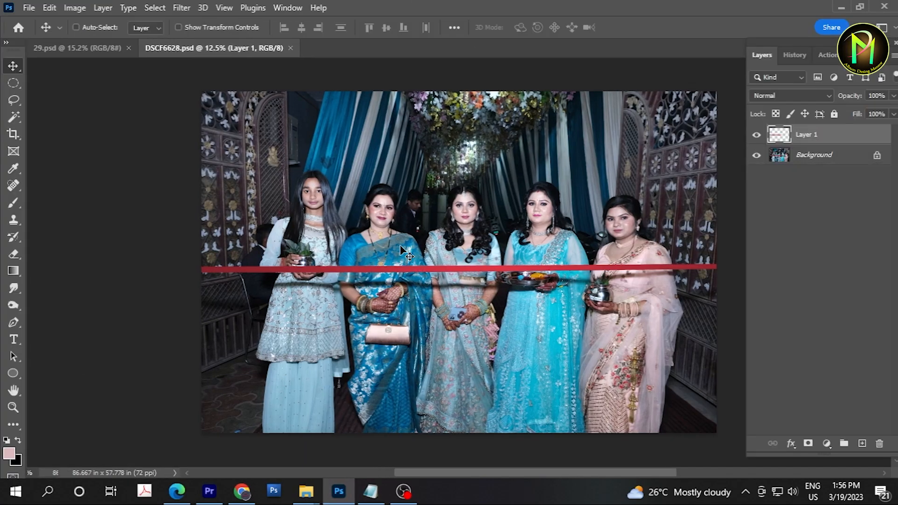
{"action": "key", "text": "ctrl+e"}
{"action": "key", "text": "ctrl+a"}
{"action": "key", "text": "ctrl+c"}
{"action": "key", "text": "ctrl+w"}
{"action": "left_click", "coordinate": [441, 193]}
{"action": "key", "text": "ctrl+v"}
Scale down the pasted group photo so it fits inside the spread's left page.
{"action": "key", "text": "ctrl+t"}
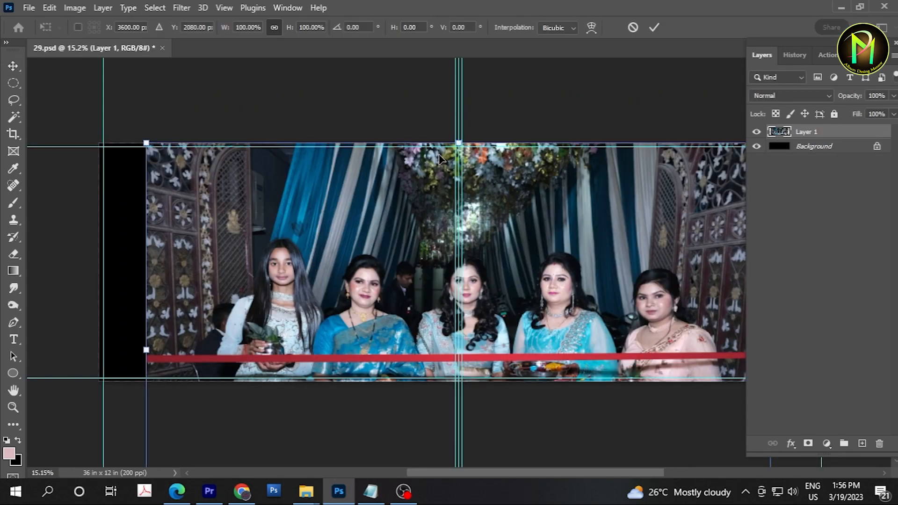
{"action": "left_click_drag", "start_coordinate": [457, 143], "coordinate": [341, 197]}
{"action": "key", "text": "Return"}
{"action": "key", "text": "Tab"}
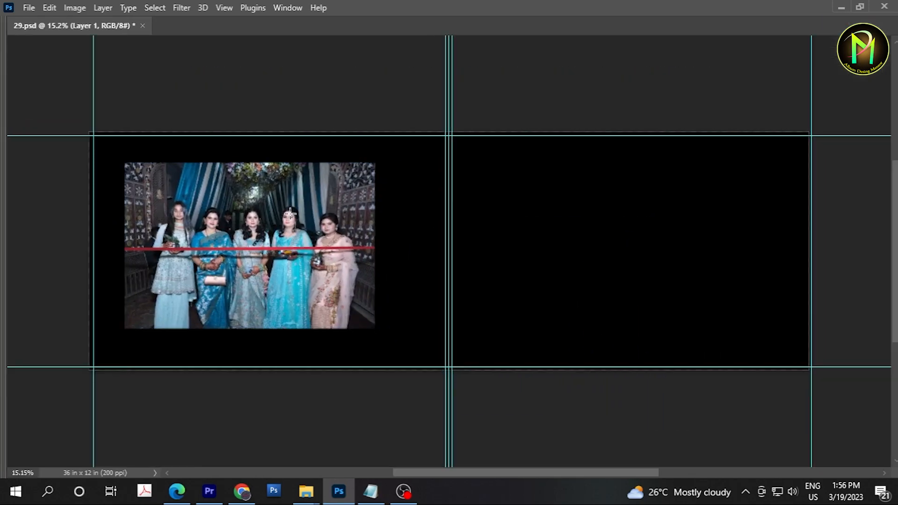
Trim narrow strips off both sides of the group photo and move it closer to the spread's left guide.
{"action": "scroll", "coordinate": [375, 148], "scroll_direction": "up", "scroll_amount": 1}
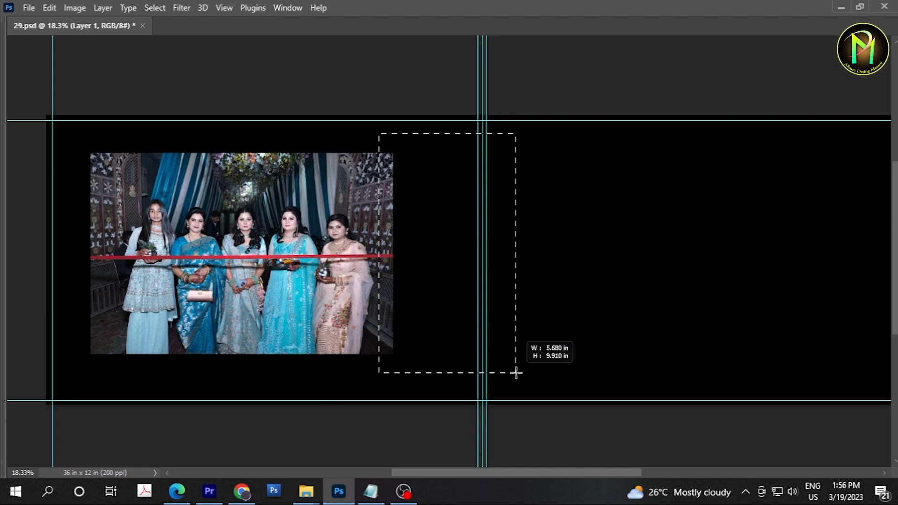
{"action": "left_click_drag", "start_coordinate": [516, 372], "coordinate": [516, 373]}
{"action": "key", "text": "Delete"}
{"action": "left_click_drag", "start_coordinate": [123, 382], "coordinate": [123, 382]}
{"action": "key", "text": "Delete"}
{"action": "key", "text": "ctrl+d"}
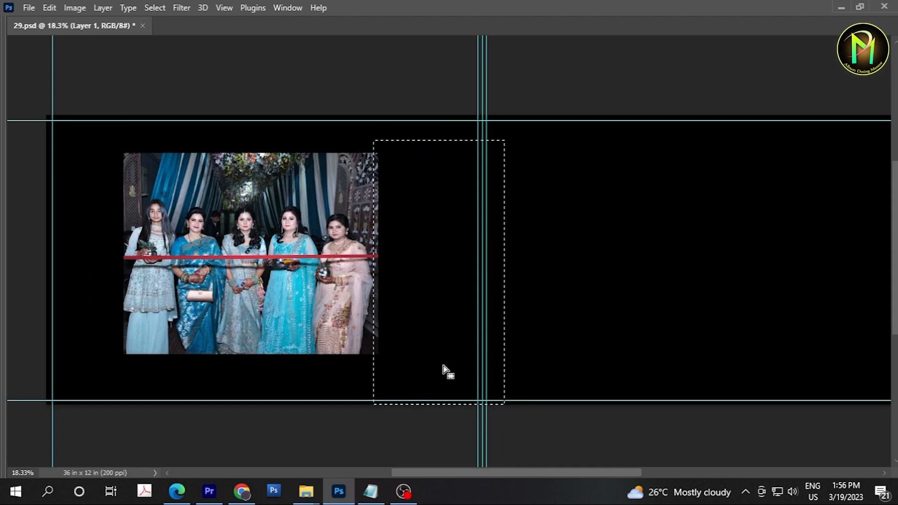
{"action": "left_click_drag", "start_coordinate": [267, 257], "coordinate": [210, 257]}
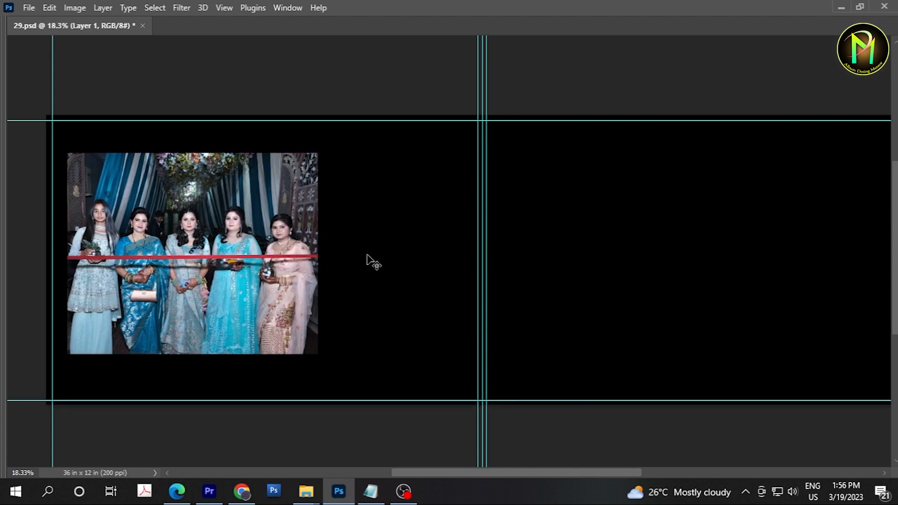
Open DSCF6630.JPG and make a rectangular selection around the woman with the tray, feathered by 250 pixels.
{"action": "left_click", "coordinate": [316, 491]}
{"action": "left_click", "coordinate": [280, 432]}
{"action": "left_click_drag", "start_coordinate": [611, 112], "coordinate": [451, 18]}
{"action": "left_click_drag", "start_coordinate": [369, 198], "coordinate": [560, 413]}
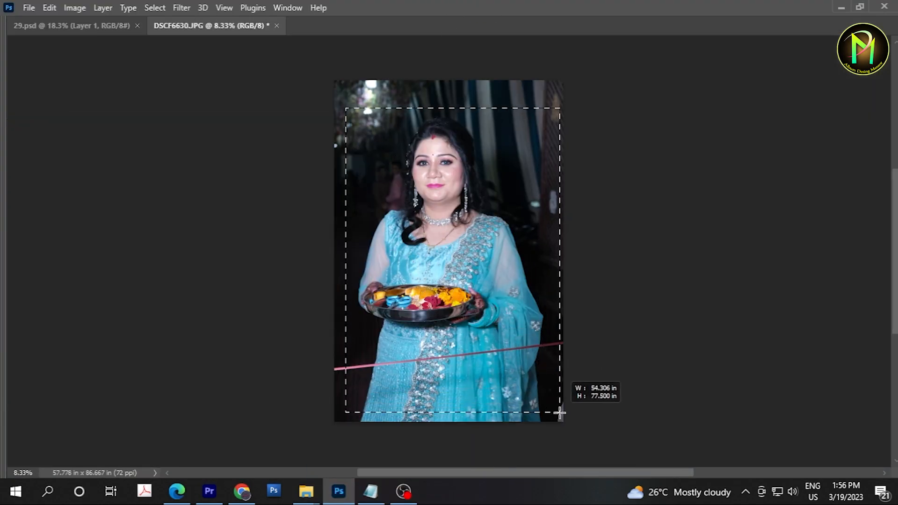
{"action": "right_click", "coordinate": [470, 174]}
{"action": "left_click", "coordinate": [496, 203]}
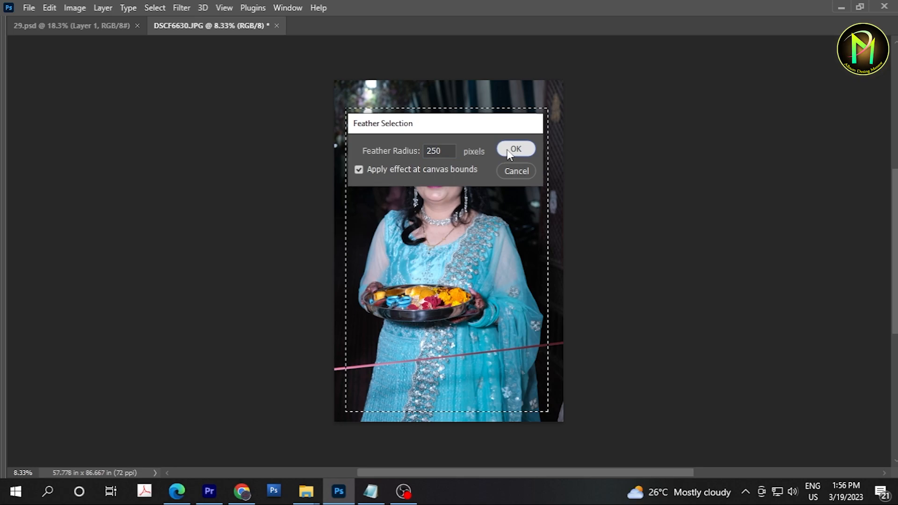
{"action": "left_click", "coordinate": [515, 147]}
Place the feathered portrait in 29.psd beside the group photo and scale it to about 8.7 by 13 in.
{"action": "left_click_drag", "start_coordinate": [523, 210], "coordinate": [426, 260]}
{"action": "key", "text": "ctrl+t"}
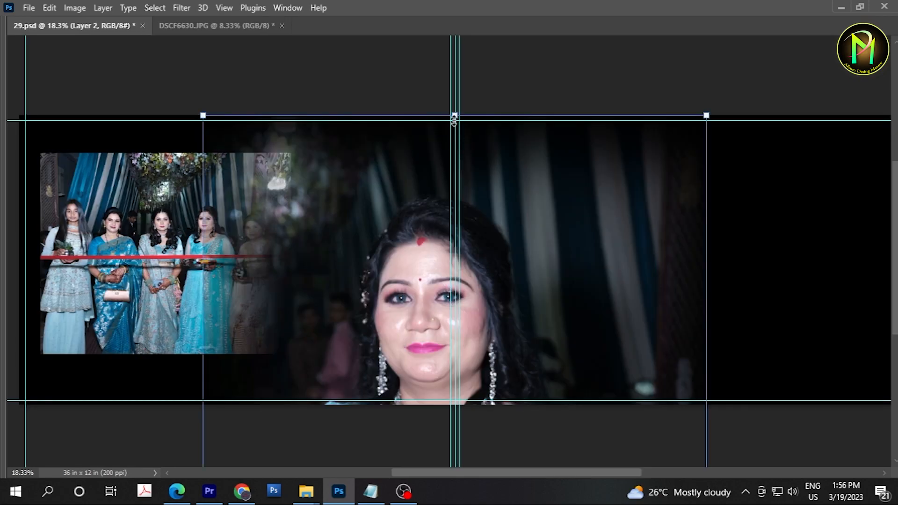
{"action": "left_click_drag", "start_coordinate": [454, 116], "coordinate": [454, 298]}
{"action": "left_click_drag", "start_coordinate": [408, 357], "coordinate": [368, 254]}
{"action": "left_click_drag", "start_coordinate": [540, 147], "coordinate": [495, 110]}
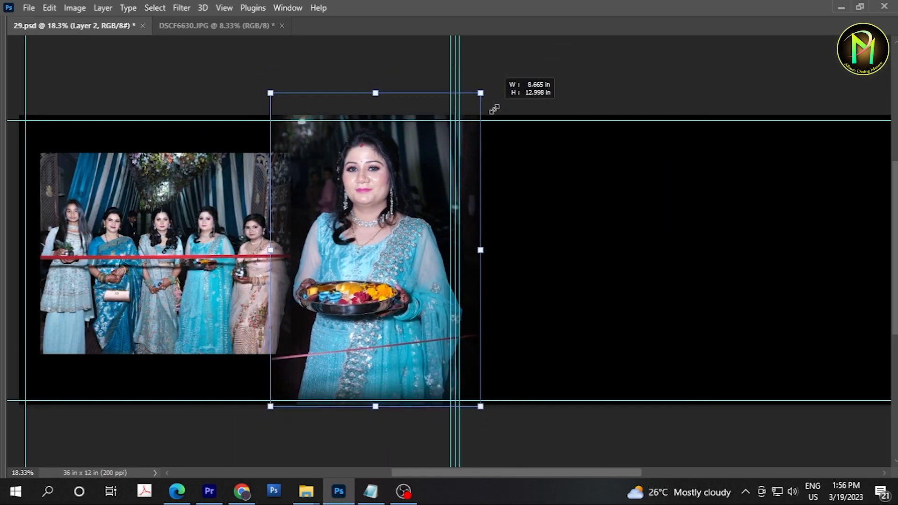
Send the portrait behind the group photo and fine-tune its size and position next to the centre guides.
{"action": "key", "text": "ctrl+["}
{"action": "key", "text": "ctrl+t"}
{"action": "left_click_drag", "start_coordinate": [392, 190], "coordinate": [397, 195]}
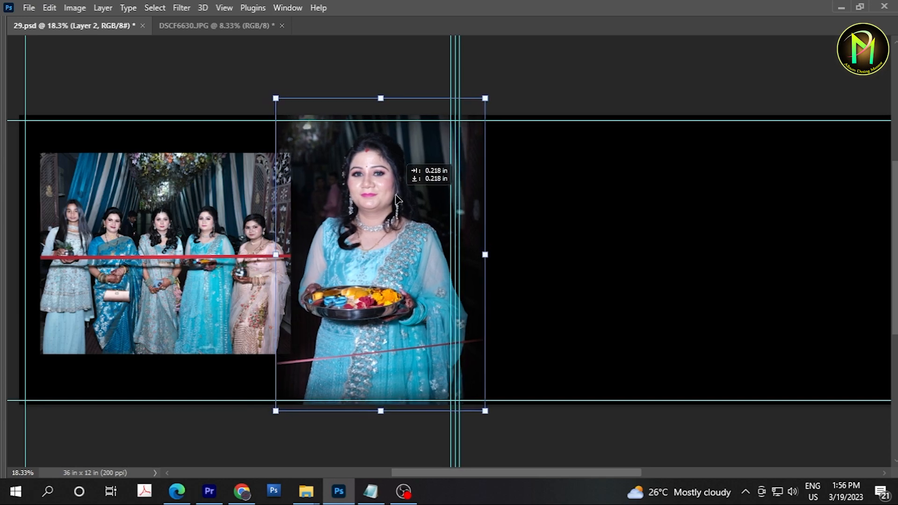
{"action": "left_click_drag", "start_coordinate": [485, 97], "coordinate": [482, 102]}
{"action": "key", "text": "Left"}
{"action": "key", "text": "Left"}
{"action": "key", "text": "Left"}
{"action": "key", "text": "Left"}
{"action": "key", "text": "Left"}
{"action": "key", "text": "Left"}
{"action": "key", "text": "Return"}
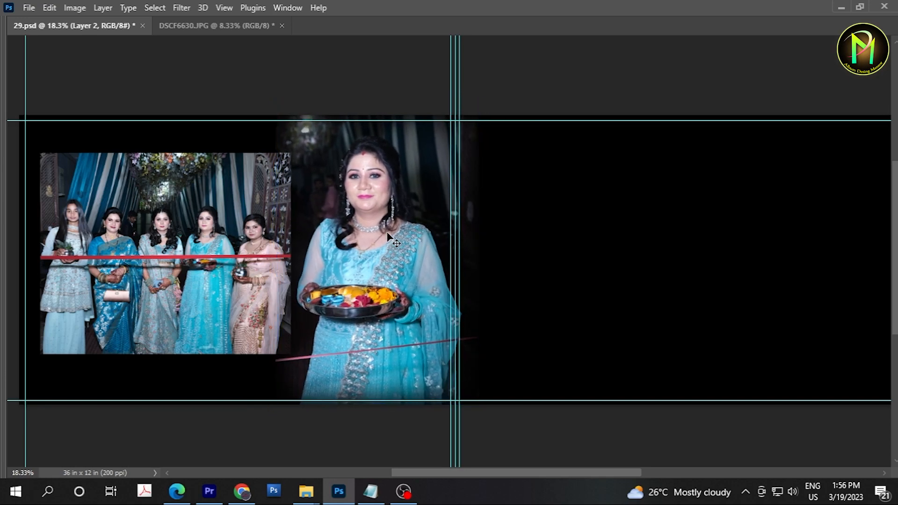
Select the group photo layer and enlarge it slightly so it meets the portrait's edge.
{"action": "left_click_drag", "start_coordinate": [323, 226], "coordinate": [340, 227]}
{"action": "left_click_drag", "start_coordinate": [229, 267], "coordinate": [297, 247]}
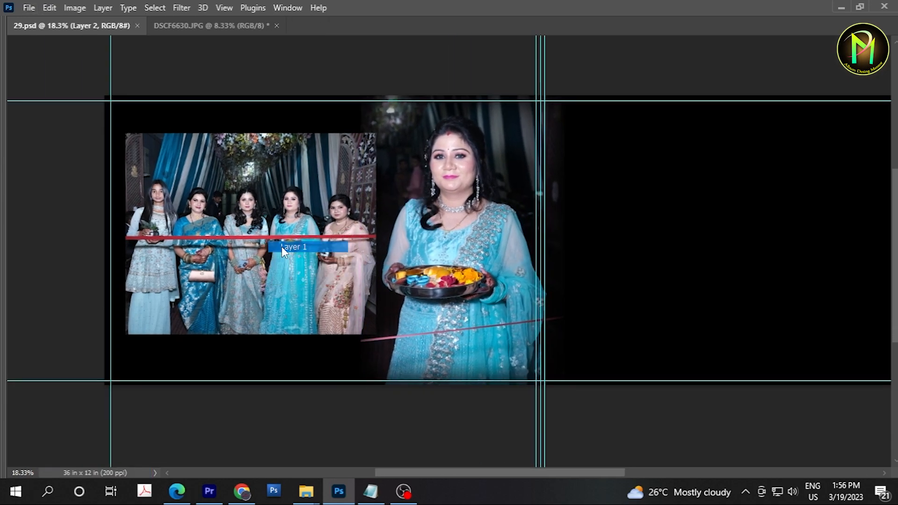
{"action": "left_click_drag", "start_coordinate": [379, 337], "coordinate": [388, 344]}
{"action": "left_click_drag", "start_coordinate": [306, 276], "coordinate": [304, 276]}
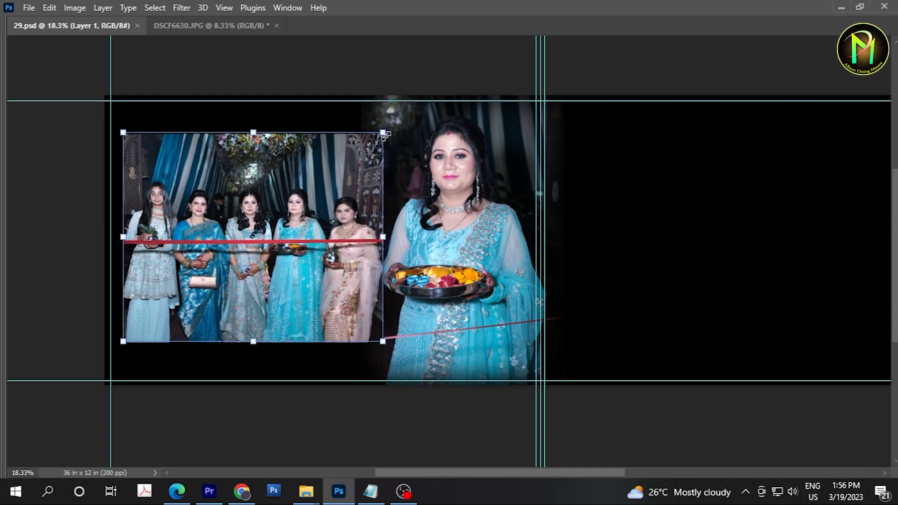
{"action": "left_click_drag", "start_coordinate": [387, 130], "coordinate": [386, 132]}
{"action": "key", "text": "Return"}
{"action": "scroll", "coordinate": [285, 246], "scroll_direction": "up", "scroll_amount": 2}
{"action": "scroll", "coordinate": [339, 241], "scroll_direction": "down", "scroll_amount": 3}
Draw a large elliptical selection around the group photo, extending past the page's top and bottom edges.
{"action": "left_click_drag", "start_coordinate": [285, 246], "coordinate": [340, 237]}
{"action": "key", "text": "Tab"}
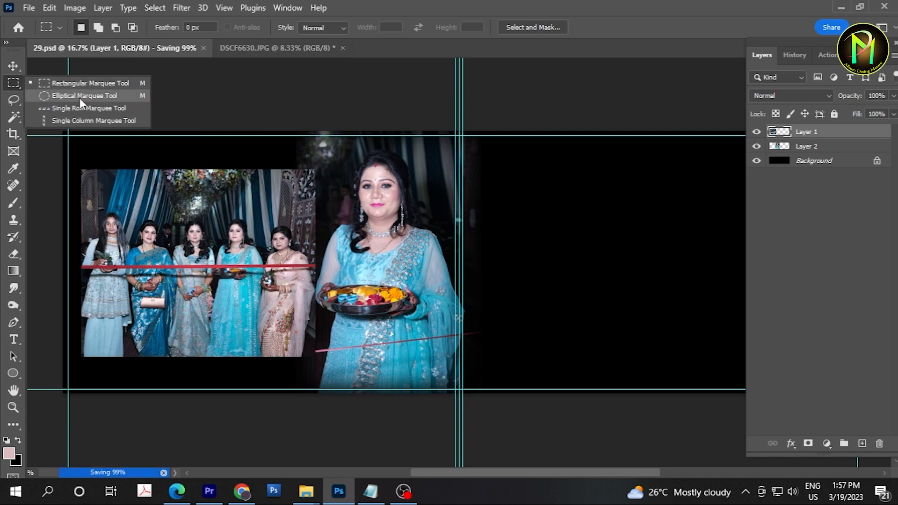
{"action": "left_click", "coordinate": [80, 99]}
{"action": "scroll", "coordinate": [327, 224], "scroll_direction": "down", "scroll_amount": 1}
{"action": "left_click_drag", "start_coordinate": [94, 121], "coordinate": [341, 403]}
{"action": "scroll", "coordinate": [311, 375], "scroll_direction": "up", "scroll_amount": 1}
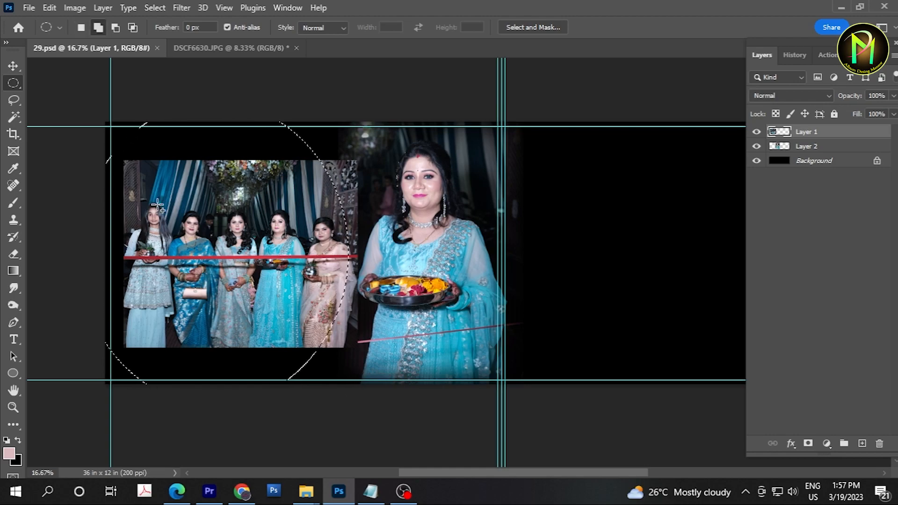
Fill the elliptical selection on a new layer with blue sampled from the curtain and deselect.
{"action": "key", "text": "ctrl+shift+alt+n"}
{"action": "key", "text": "i"}
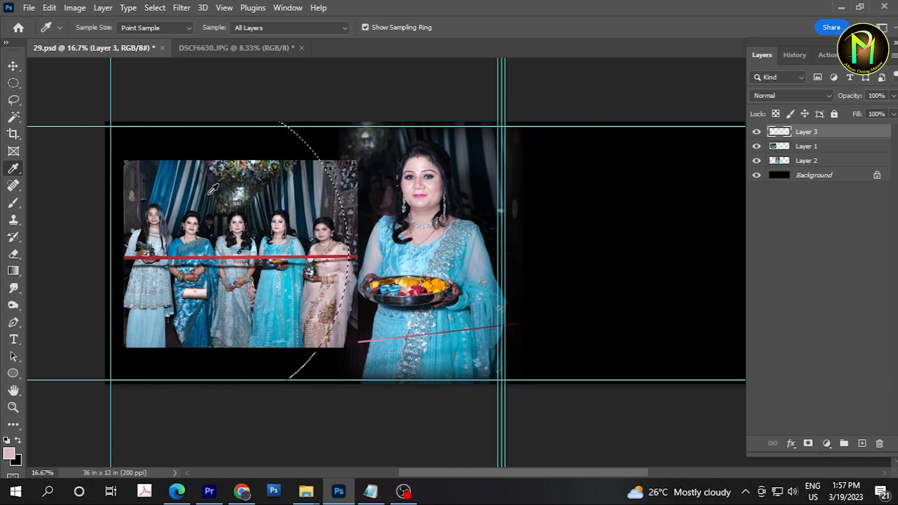
{"action": "left_click_drag", "start_coordinate": [178, 180], "coordinate": [167, 176]}
{"action": "key", "text": "alt+BackSpace"}
{"action": "key", "text": "ctrl+d"}
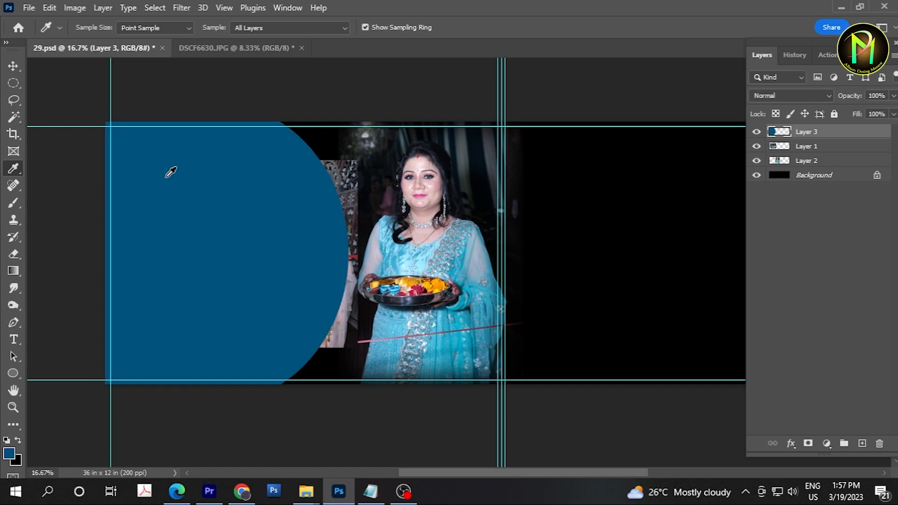
Send the blue shape behind the group photo, hide the guides and lighten the shape slightly with Hue/Saturation.
{"action": "key", "text": "ctrl+bracketleft"}
{"action": "key", "text": "ctrl+semicolon"}
{"action": "key", "text": "ctrl+u"}
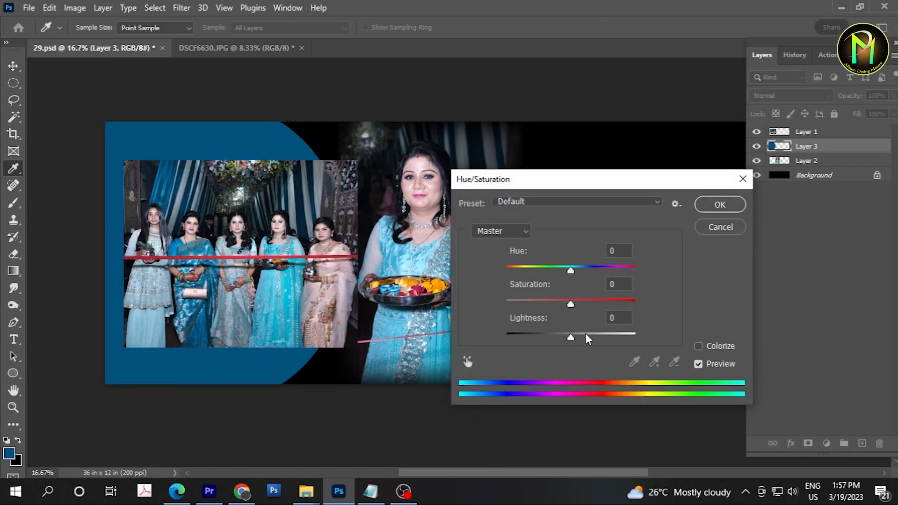
{"action": "left_click", "coordinate": [586, 335]}
{"action": "left_click", "coordinate": [577, 337]}
{"action": "key", "text": "Return"}
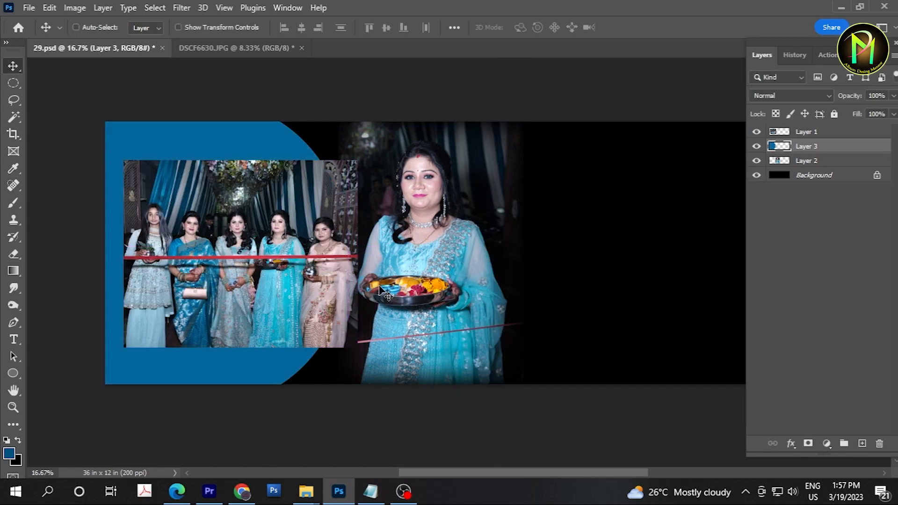
Set the blue shape layer's opacity to 71%.
{"action": "key", "text": "5"}
{"action": "key", "text": "6"}
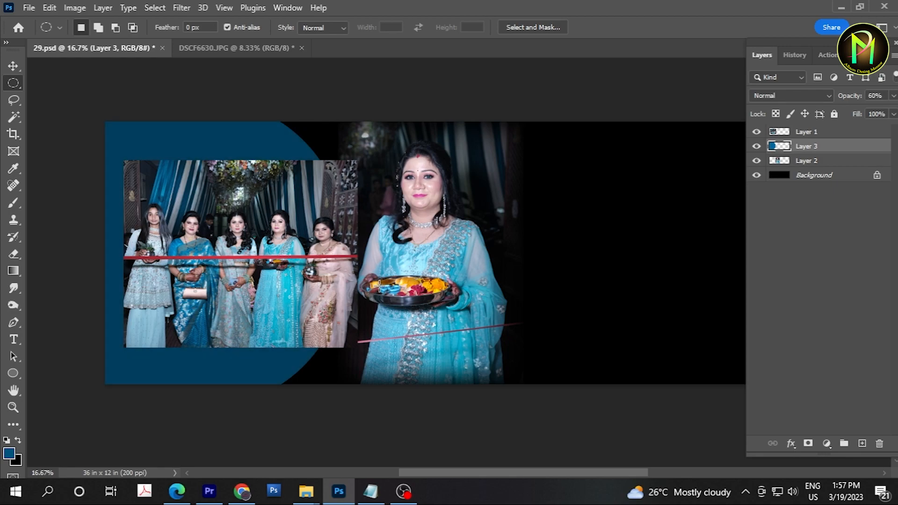
{"action": "left_click_drag", "start_coordinate": [867, 111], "coordinate": [874, 111]}
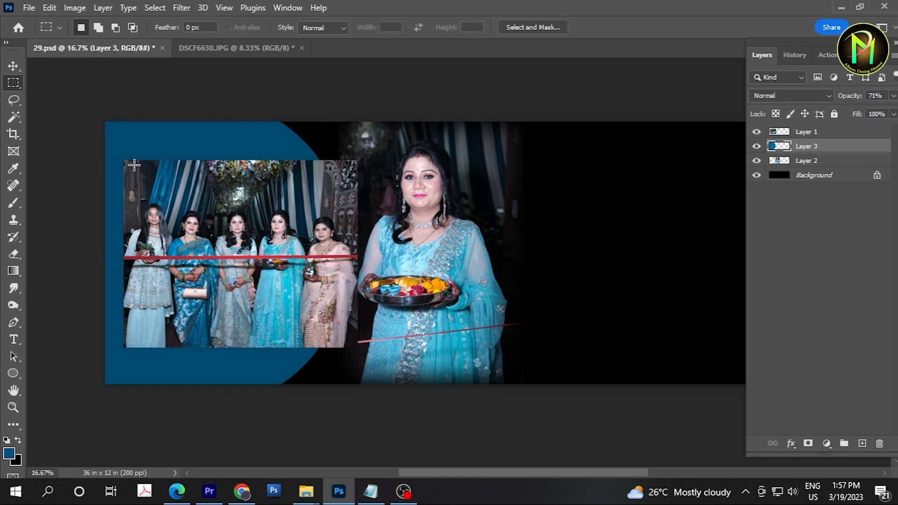
Copy a rectangle of the blue shape, slightly larger than the group photo, to a new layer and try inverting its colour.
{"action": "left_click_drag", "start_coordinate": [116, 152], "coordinate": [408, 359]}
{"action": "key", "text": "ctrl+j"}
{"action": "key", "text": "ctrl+i"}
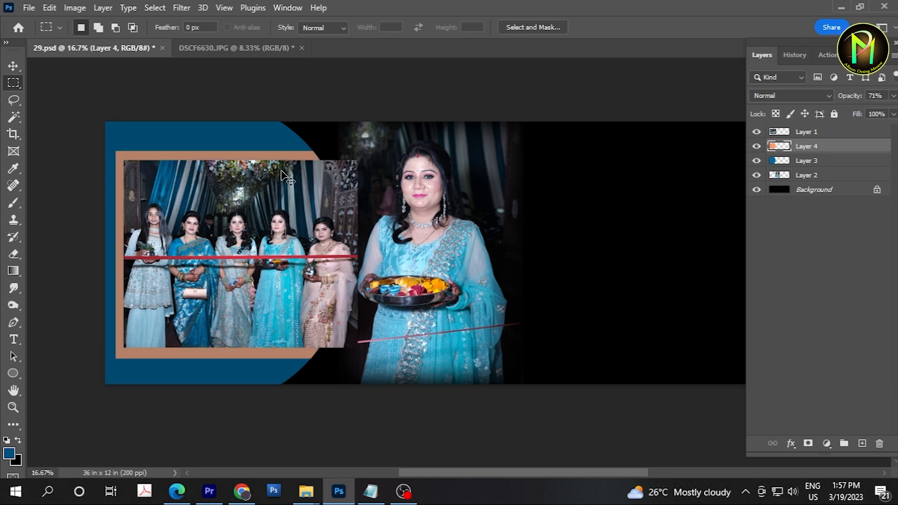
{"action": "key", "text": "ctrl+z"}
Recolour the copied rectangle to teal with Hue/Saturation, using Hue -33 and Lightness +44.
{"action": "key", "text": "ctrl+u"}
{"action": "left_click_drag", "start_coordinate": [571, 271], "coordinate": [535, 271]}
{"action": "left_click_drag", "start_coordinate": [568, 337], "coordinate": [598, 335]}
{"action": "left_click_drag", "start_coordinate": [535, 270], "coordinate": [548, 269]}
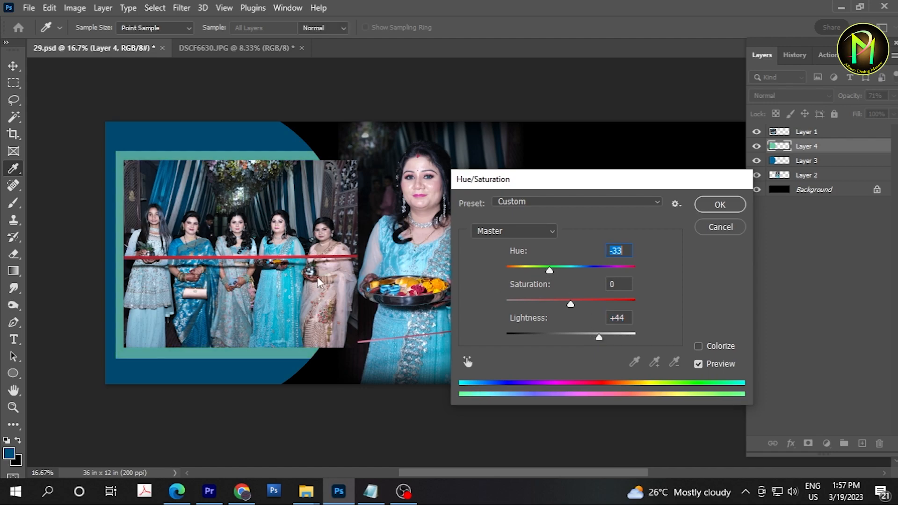
{"action": "key", "text": "Return"}
Add a Stroke and an Inner Shadow effect to the group photo layer.
{"action": "key", "text": "v"}
{"action": "left_click", "coordinate": [253, 230]}
{"action": "left_click", "coordinate": [791, 444]}
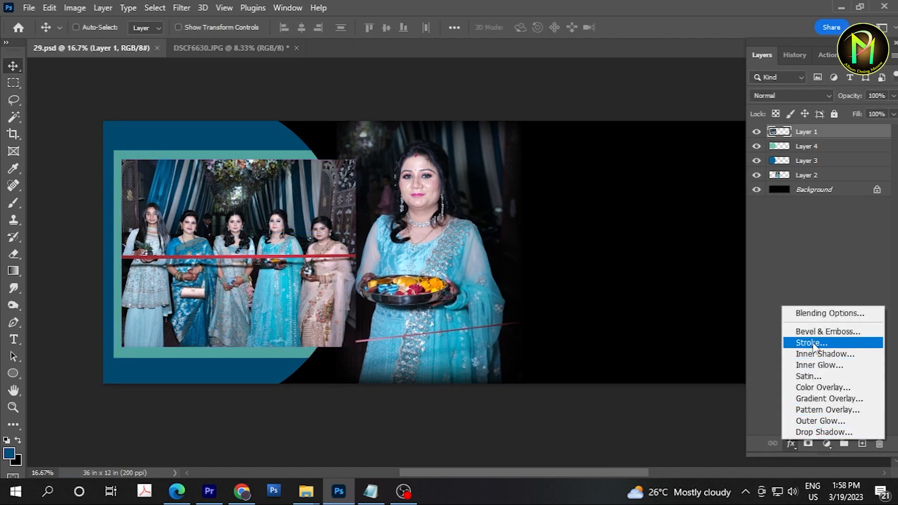
{"action": "left_click", "coordinate": [803, 345]}
{"action": "left_click", "coordinate": [400, 166]}
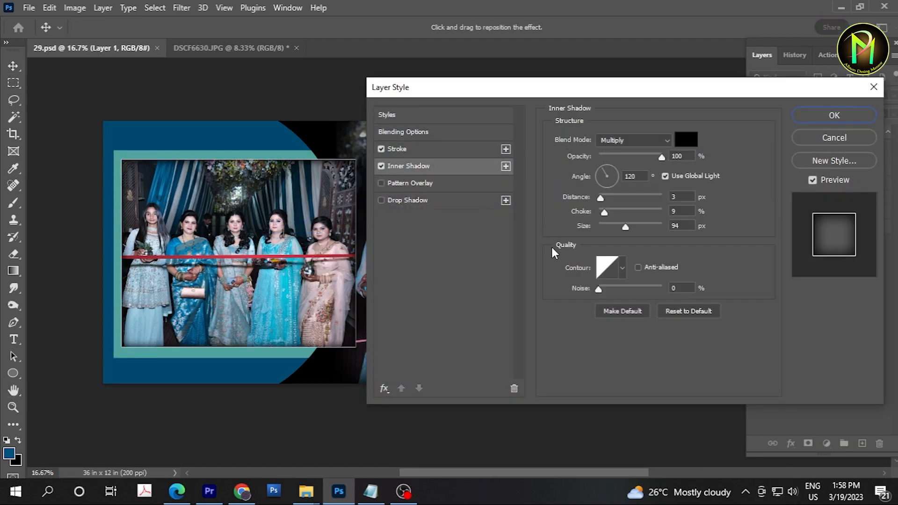
{"action": "left_click", "coordinate": [834, 115]}
Save the spread and show the guides again.
{"action": "mouse_move", "coordinate": [397, 218]}
{"action": "left_mouse_down"}
{"action": "mouse_move", "coordinate": [422, 220]}
{"action": "mouse_move", "coordinate": [370, 219]}
{"action": "mouse_move", "coordinate": [400, 219]}
{"action": "left_mouse_up"}
{"action": "left_click_drag", "start_coordinate": [427, 279], "coordinate": [402, 281]}
{"action": "key", "text": "ctrl+s"}
{"action": "key", "text": "ctrl+;"}
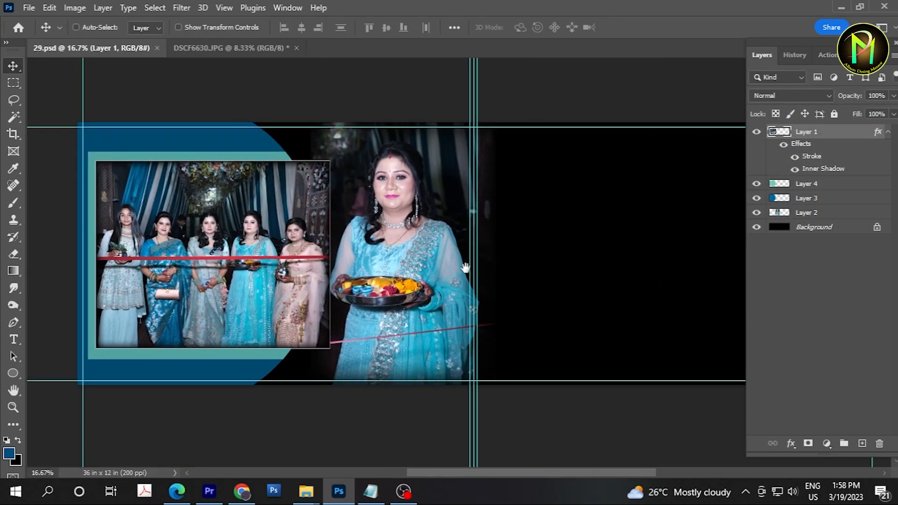
Scale the portrait on Layer 2 to 98.47% beside the centre guides and hide the guides.
{"action": "left_click_drag", "start_coordinate": [588, 252], "coordinate": [477, 241]}
{"action": "right_click", "coordinate": [304, 231]}
{"action": "left_click", "coordinate": [323, 237]}
{"action": "key", "text": "ctrl+t"}
{"action": "left_click_drag", "start_coordinate": [385, 100], "coordinate": [382, 104]}
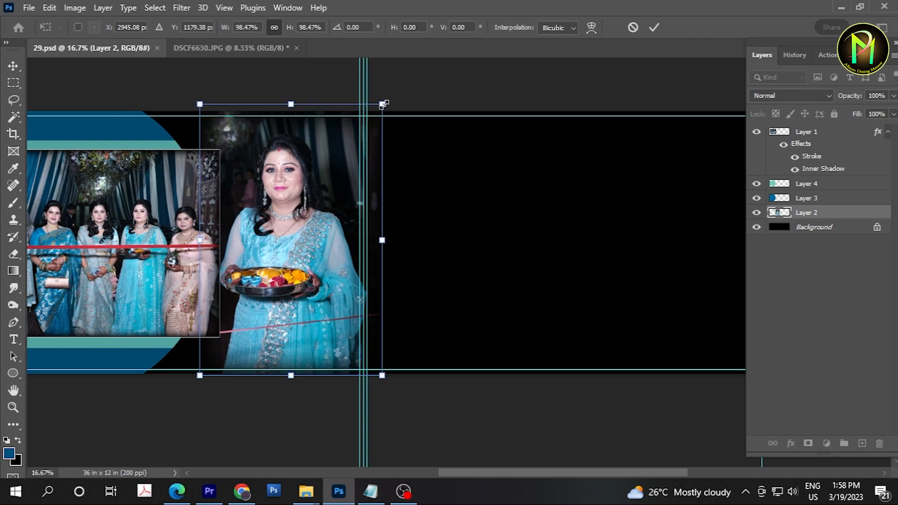
{"action": "key", "text": "Return"}
{"action": "key", "text": "ctrl+;"}
In File Explorer, move DSCF6630 from the Wedding folder into the rrr folder, replacing the existing file.
{"action": "key", "text": "e"}
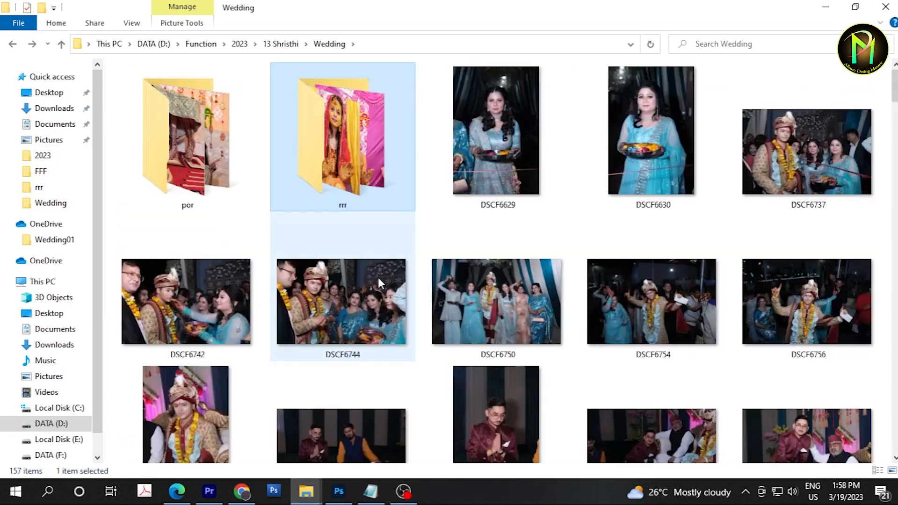
{"action": "left_click_drag", "start_coordinate": [650, 135], "coordinate": [342, 135]}
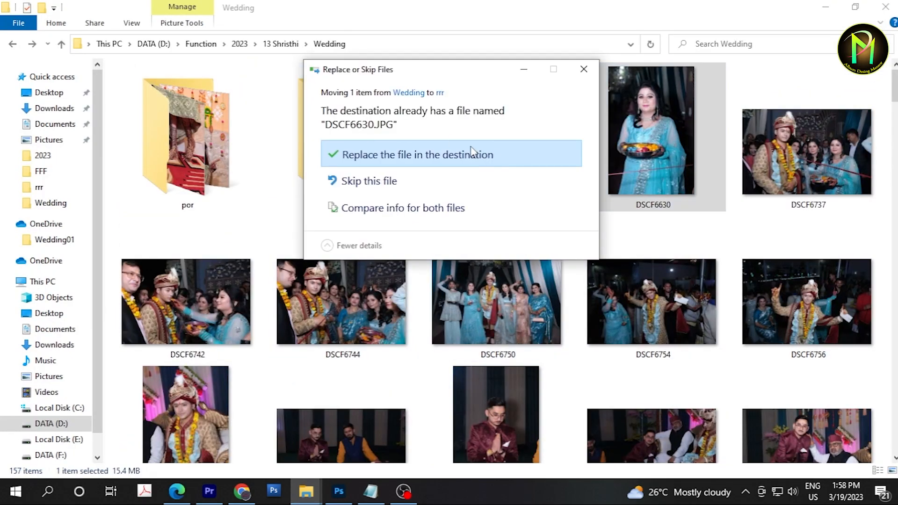
{"action": "left_click", "coordinate": [472, 154]}
Open DSCF6629 in Photoshop, apply a Curves adjustment and inspect the face.
{"action": "left_click_drag", "start_coordinate": [471, 150], "coordinate": [424, 237]}
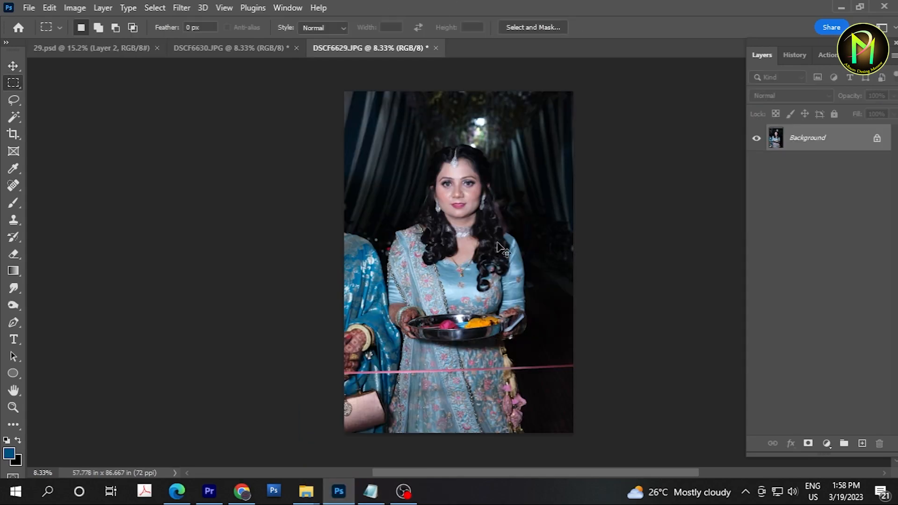
{"action": "key", "text": "ctrl+m"}
{"action": "key", "text": "Return"}
{"action": "scroll", "coordinate": [525, 241], "scroll_direction": "up", "scroll_amount": 5}
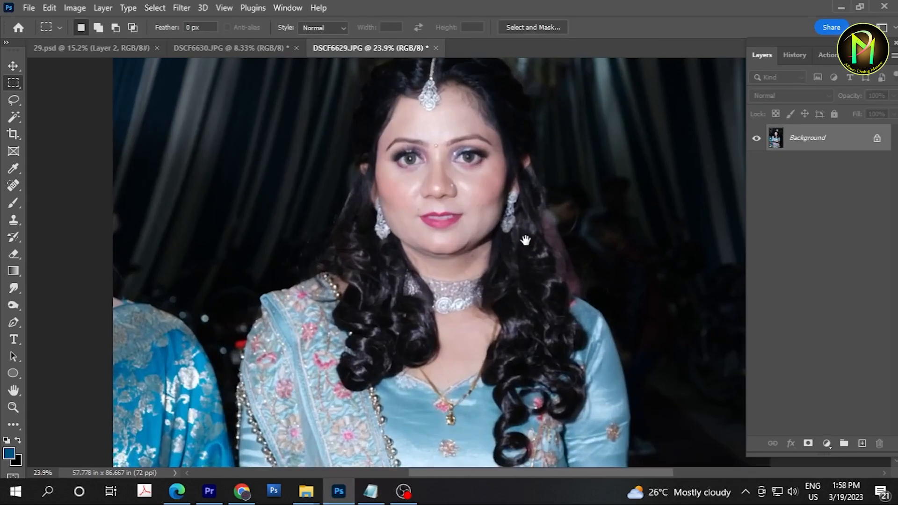
{"action": "scroll", "coordinate": [490, 216], "scroll_direction": "down", "scroll_amount": 5}
Save DSCF6629.JPG as a baseline JPEG at quality 12 and close it.
{"action": "key", "text": "ctrl+s"}
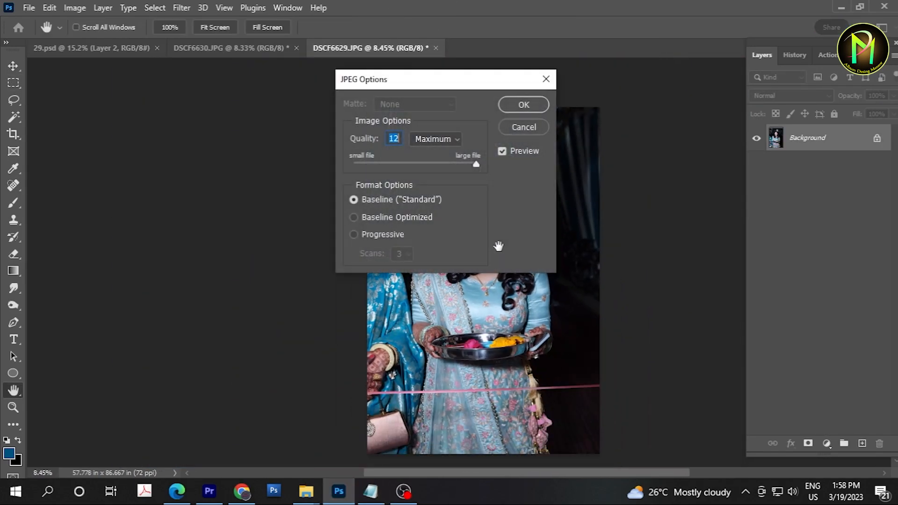
{"action": "key", "text": "Return"}
{"action": "key", "text": "ctrl+w"}
Scale down the DSCF6629 portrait in 29.psd and place it on the right page beside the centre guides.
{"action": "left_click_drag", "start_coordinate": [620, 141], "coordinate": [559, 224]}
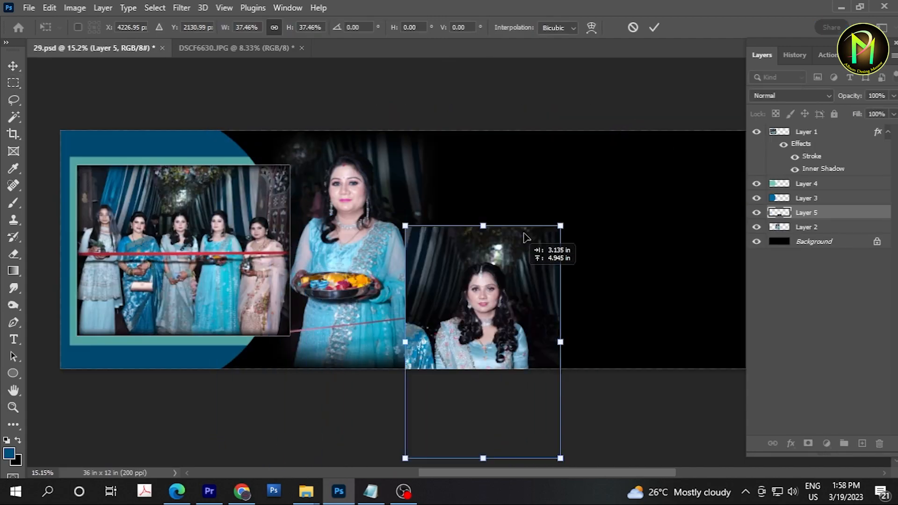
{"action": "left_click_drag", "start_coordinate": [486, 337], "coordinate": [494, 243]}
{"action": "key", "text": "Return"}
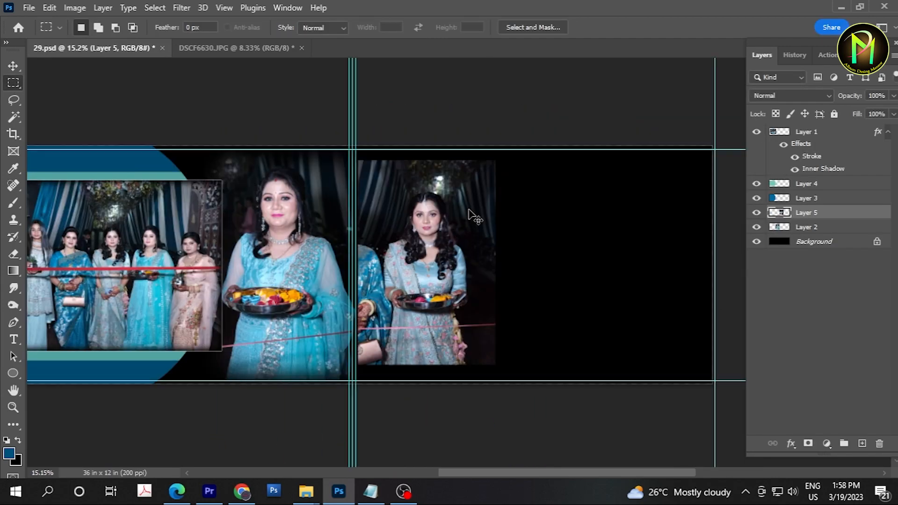
Trim the left, right and top edges off the portrait on the right page.
{"action": "scroll", "coordinate": [472, 215], "scroll_direction": "up", "scroll_amount": 1}
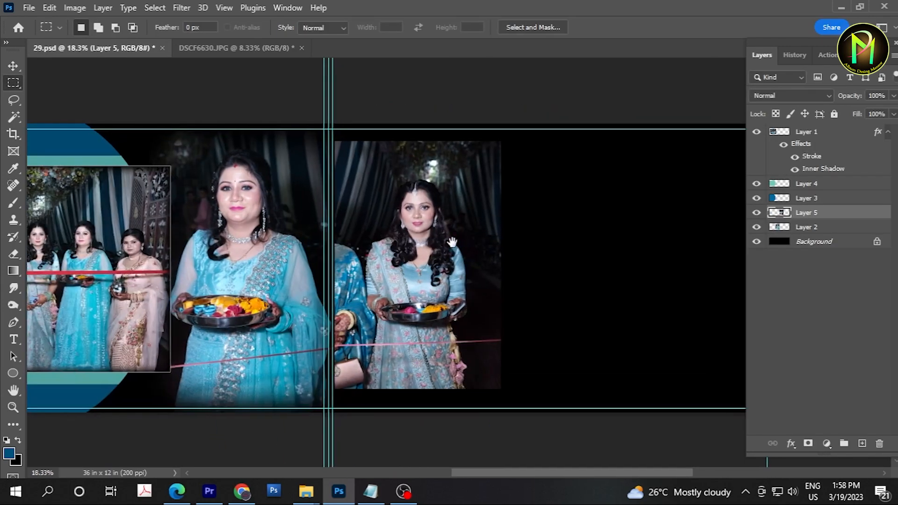
{"action": "left_click_drag", "start_coordinate": [359, 406], "coordinate": [361, 410]}
{"action": "key", "text": "Delete"}
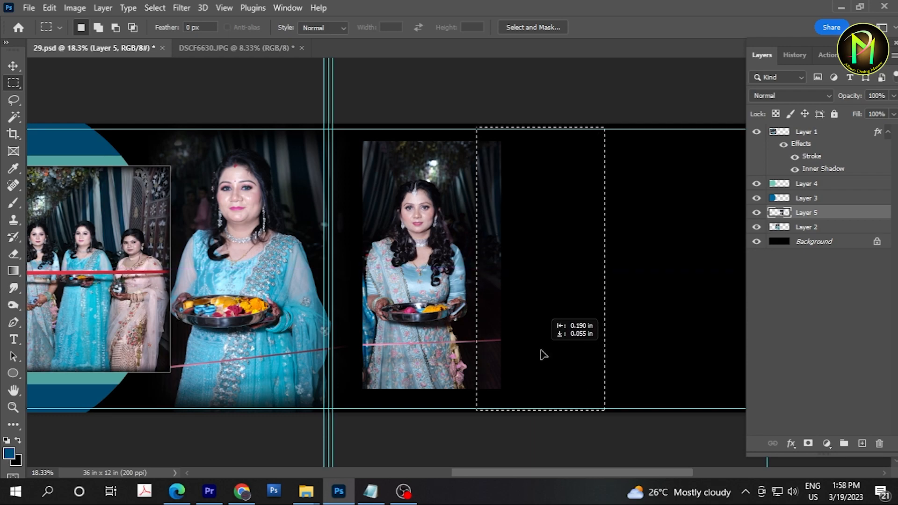
{"action": "key", "text": "Delete"}
{"action": "left_click_drag", "start_coordinate": [312, 124], "coordinate": [614, 148]}
Transform the trimmed portrait to shift it nearer the centre, and cut another strip off its top edge.
{"action": "key", "text": "ctrl+t"}
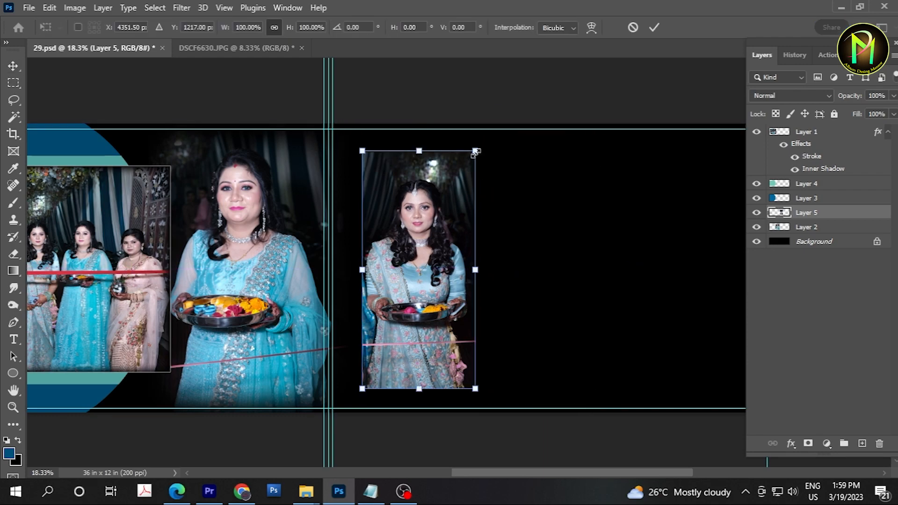
{"action": "left_click_drag", "start_coordinate": [419, 193], "coordinate": [430, 221]}
{"action": "key", "text": "Return"}
{"action": "left_click_drag", "start_coordinate": [308, 124], "coordinate": [531, 164]}
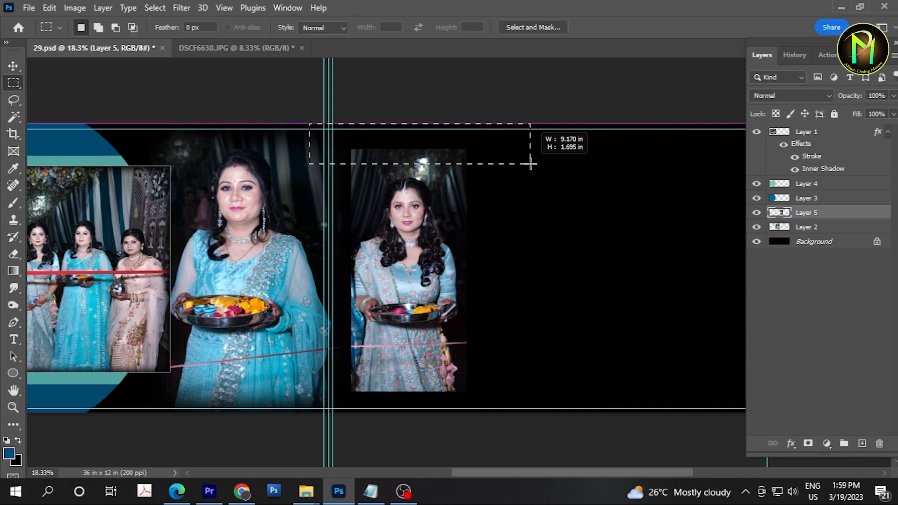
{"action": "key", "text": "Delete"}
{"action": "key", "text": "ctrl+d"}
Fine-tune the portrait's size and position on the right page and hide the guides.
{"action": "key", "text": "ctrl+t"}
{"action": "left_click_drag", "start_coordinate": [467, 166], "coordinate": [466, 170]}
{"action": "left_click_drag", "start_coordinate": [435, 266], "coordinate": [429, 246]}
{"action": "key", "text": "ctrl+;"}
{"action": "key", "text": "Return"}
{"action": "scroll", "coordinate": [429, 246], "scroll_direction": "up", "scroll_amount": 1}
{"action": "scroll", "coordinate": [430, 247], "scroll_direction": "up", "scroll_amount": 1}
{"action": "key", "text": "Tab"}
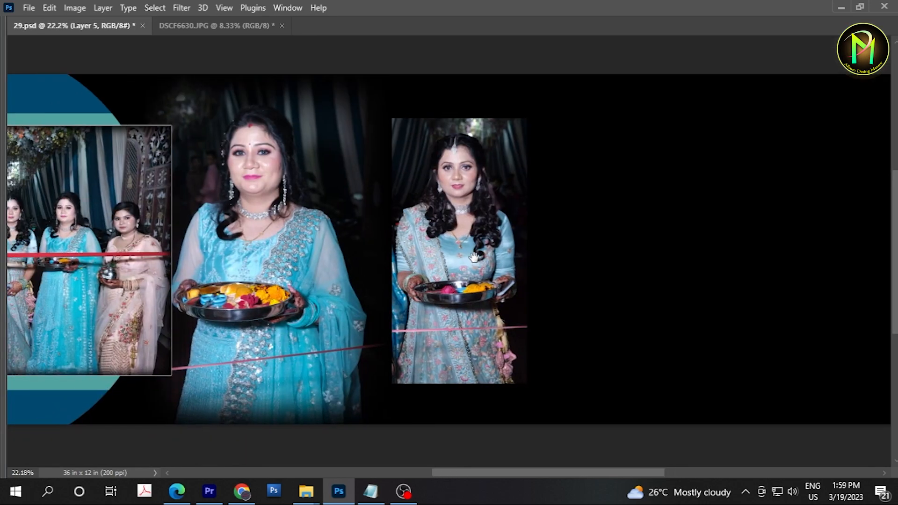
Make a slightly enlarged copy of the portrait behind it as a frame and lighten the copy with Hue/Saturation.
{"action": "key", "text": "ctrl+t"}
{"action": "left_click_drag", "start_coordinate": [527, 118], "coordinate": [534, 104]}
{"action": "key", "text": "Return"}
{"action": "key", "text": "ctrl+u"}
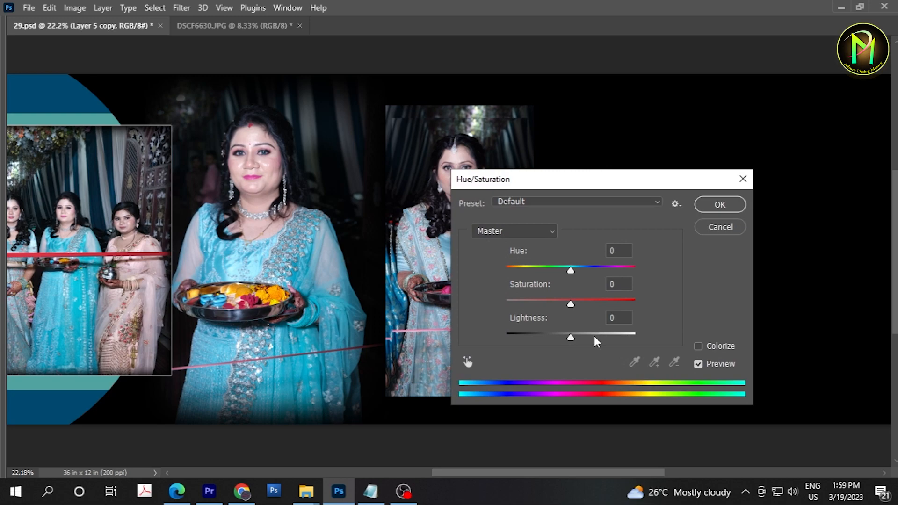
{"action": "mouse_move", "coordinate": [594, 336]}
{"action": "left_mouse_down"}
{"action": "mouse_move", "coordinate": [614, 335]}
{"action": "mouse_move", "coordinate": [597, 338]}
{"action": "left_mouse_up"}
{"action": "key", "text": "Return"}
{"action": "scroll", "coordinate": [488, 242], "scroll_direction": "down", "scroll_amount": 2}
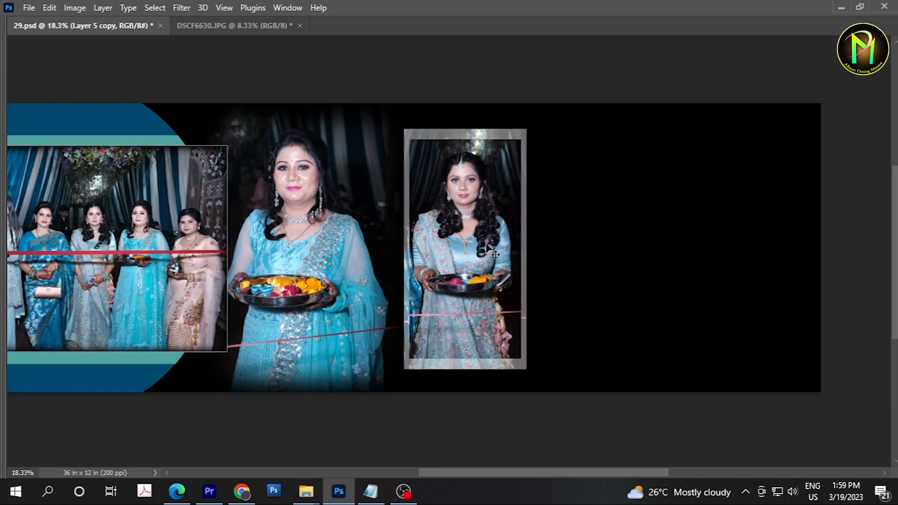
Copy the Stroke and Inner Shadow effects from Layer 1 to Layer 5 and save 29.psd.
{"action": "scroll", "coordinate": [479, 206], "scroll_direction": "up", "scroll_amount": 2}
{"action": "left_click_drag", "start_coordinate": [467, 224], "coordinate": [395, 220]}
{"action": "key", "text": "Tab"}
{"action": "right_click", "coordinate": [396, 212]}
{"action": "left_click", "coordinate": [421, 214]}
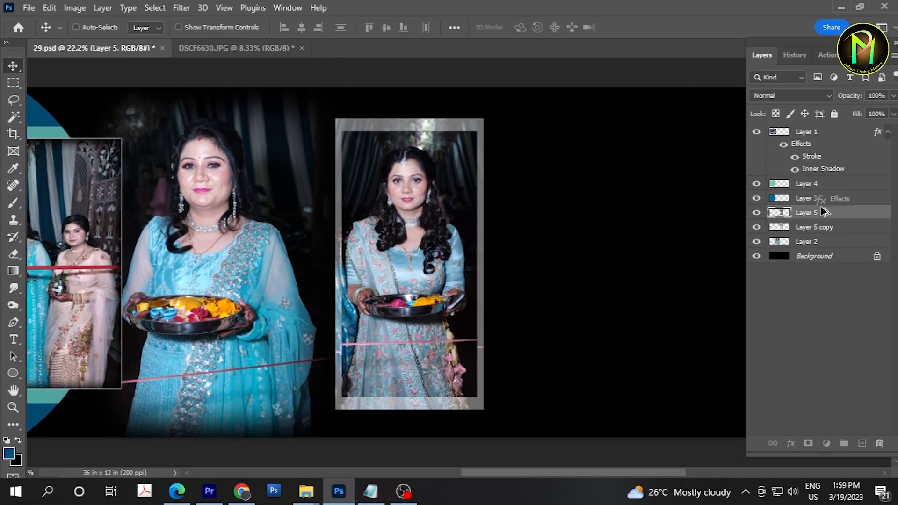
{"action": "left_click_drag", "start_coordinate": [824, 212], "coordinate": [824, 213]}
{"action": "key", "text": "ctrl+s"}
{"action": "key", "text": "ctrl+minus"}
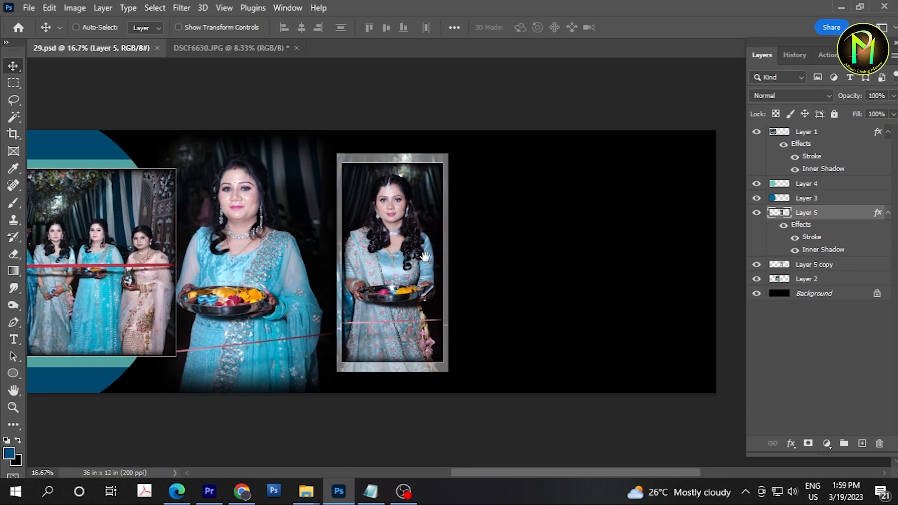
Open DSCF6737 from the Wedding folder in Photoshop and increase its contrast with Levels.
{"action": "left_click", "coordinate": [306, 491]}
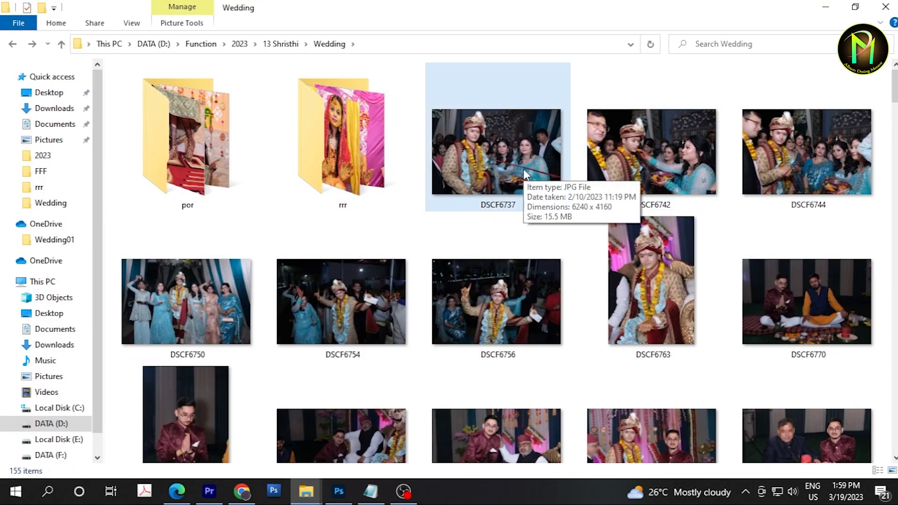
{"action": "left_click", "coordinate": [523, 169]}
{"action": "left_click_drag", "start_coordinate": [536, 170], "coordinate": [527, 190]}
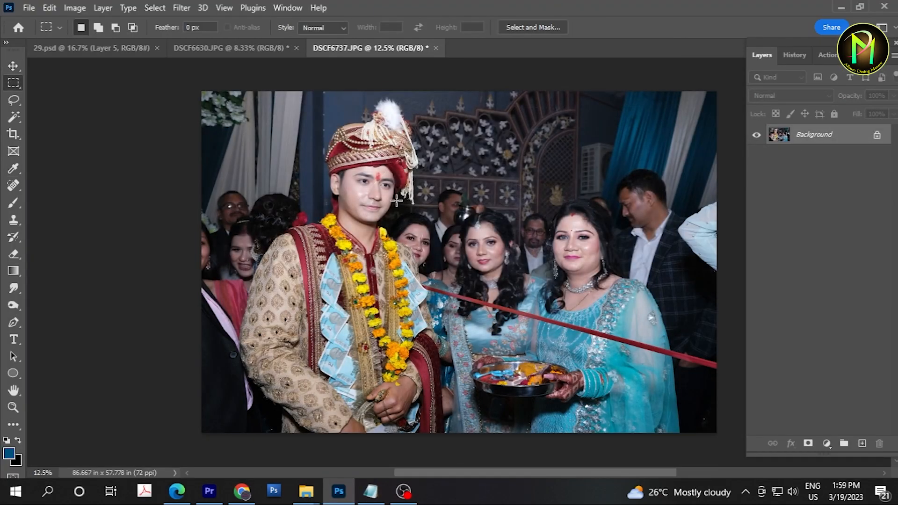
{"action": "left_click_drag", "start_coordinate": [397, 201], "coordinate": [678, 405]}
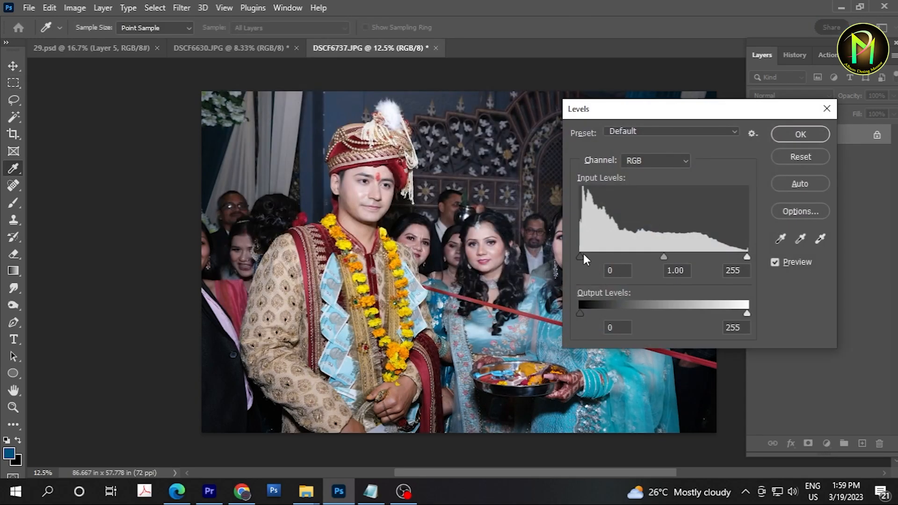
{"action": "left_click_drag", "start_coordinate": [581, 256], "coordinate": [584, 256]}
{"action": "left_click_drag", "start_coordinate": [747, 256], "coordinate": [745, 259]}
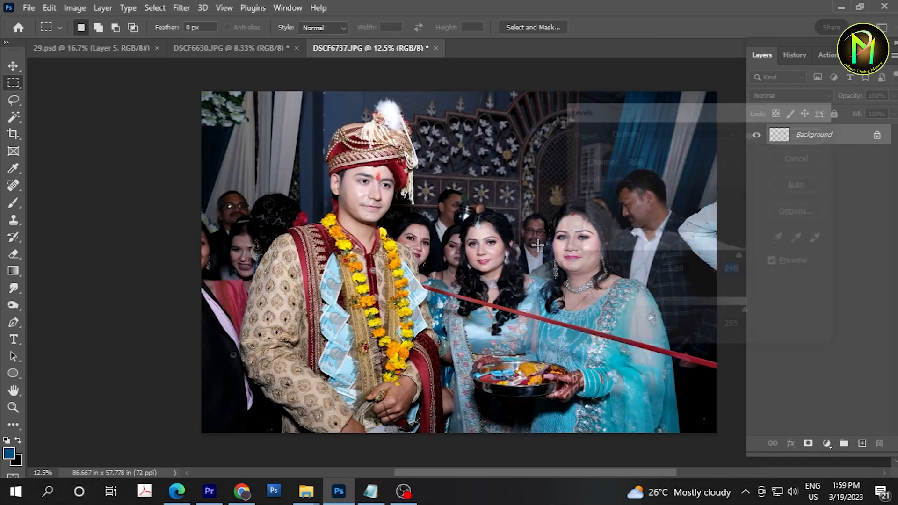
Save DSCF6737.JPG as a baseline JPEG at quality 12, and select most of the photo with a 250-pixel feather.
{"action": "key", "text": "ctrl+s"}
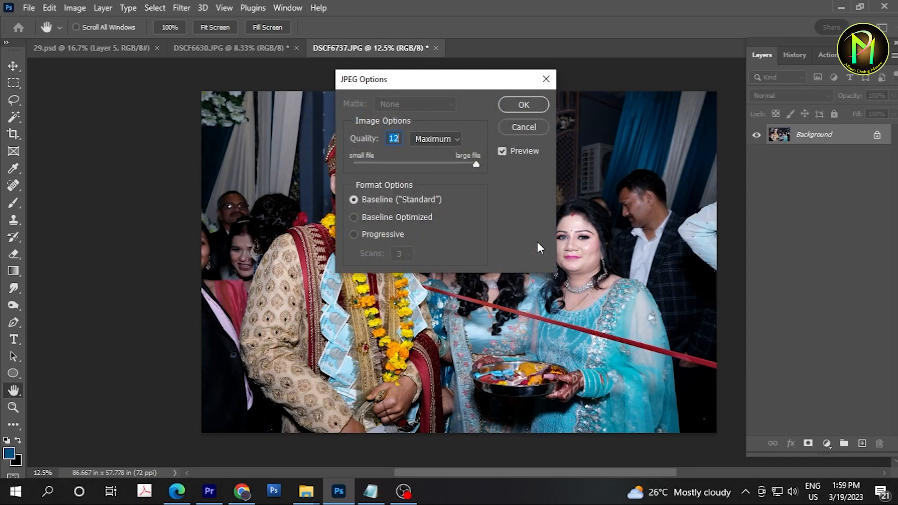
{"action": "key", "text": "Return"}
{"action": "left_click_drag", "start_coordinate": [635, 377], "coordinate": [696, 412]}
{"action": "key", "text": "shift+F6"}
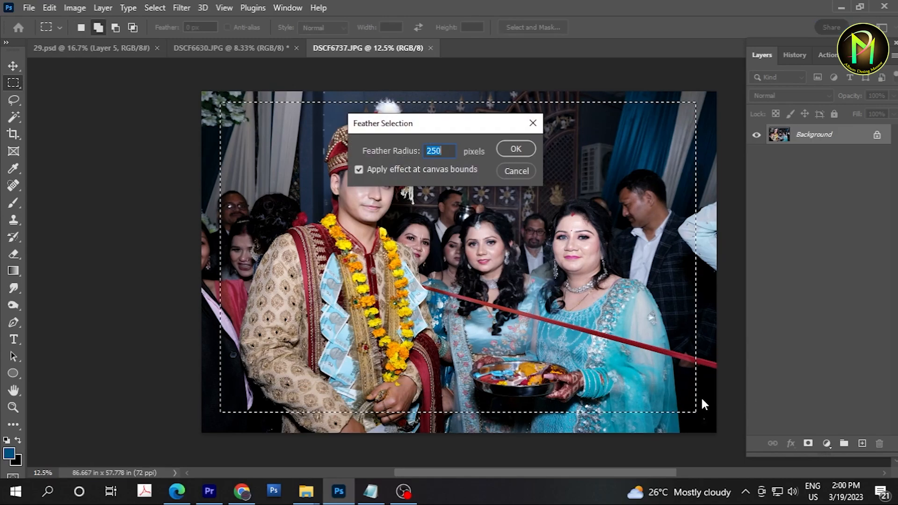
{"action": "key", "text": "Return"}
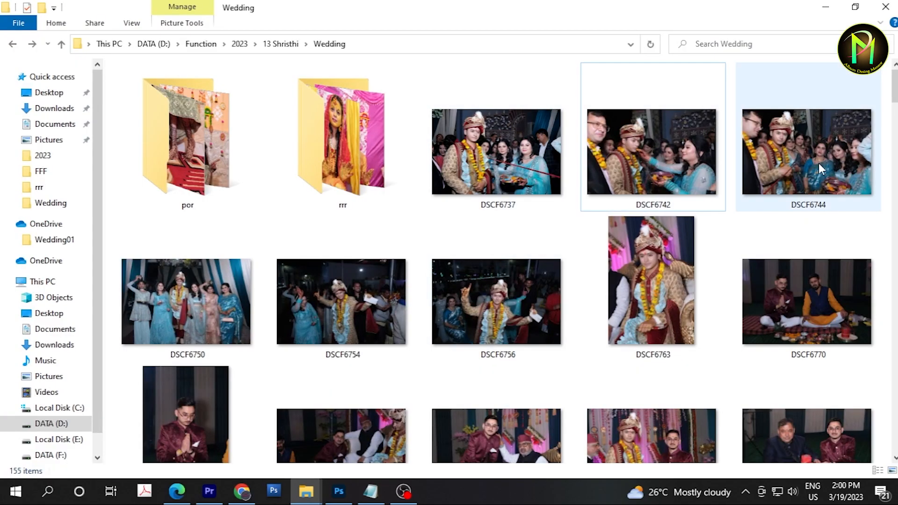
Preview DSCF6744 from the Wedding folder in the photo viewer and close it.
{"action": "double_click", "coordinate": [819, 162]}
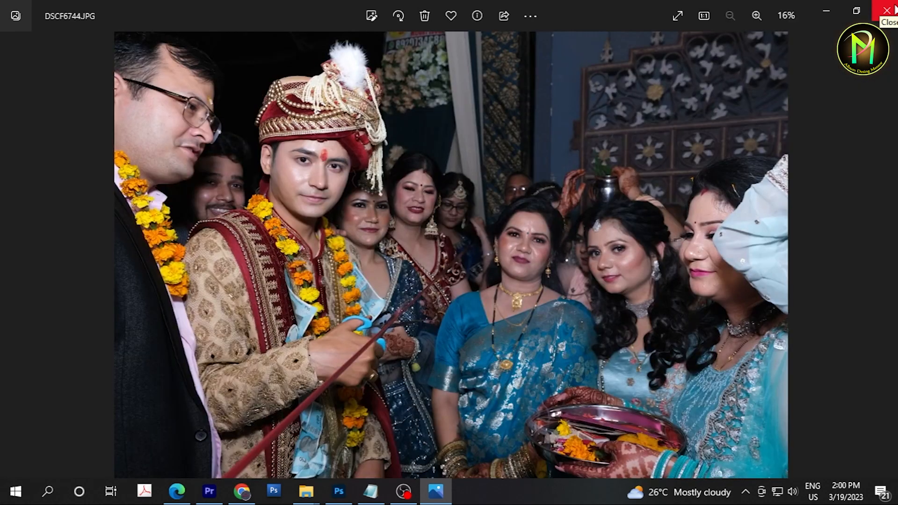
{"action": "left_click", "coordinate": [887, 10]}
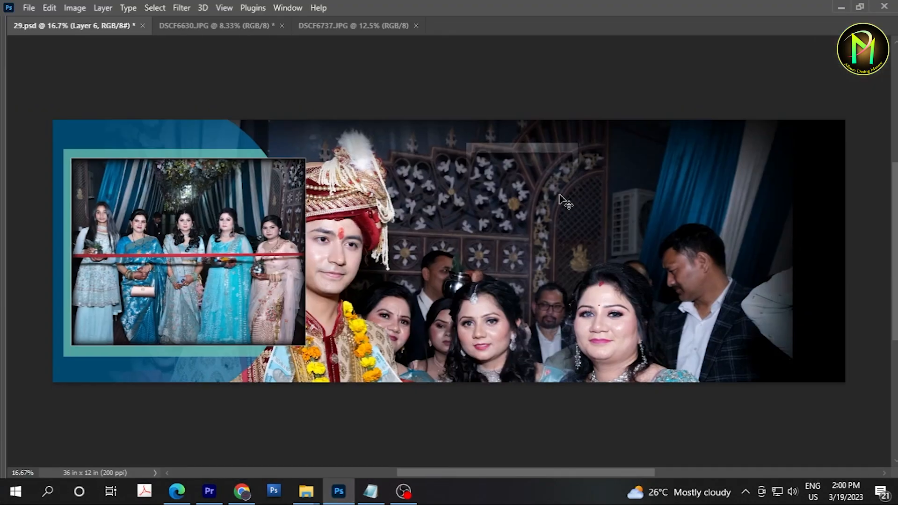
Scale down the feathered DSCF6737 photo in 29.psd and fit it into the right page's upper right corner.
{"action": "left_click_drag", "start_coordinate": [442, 158], "coordinate": [444, 251]}
{"action": "left_click_drag", "start_coordinate": [416, 332], "coordinate": [583, 218]}
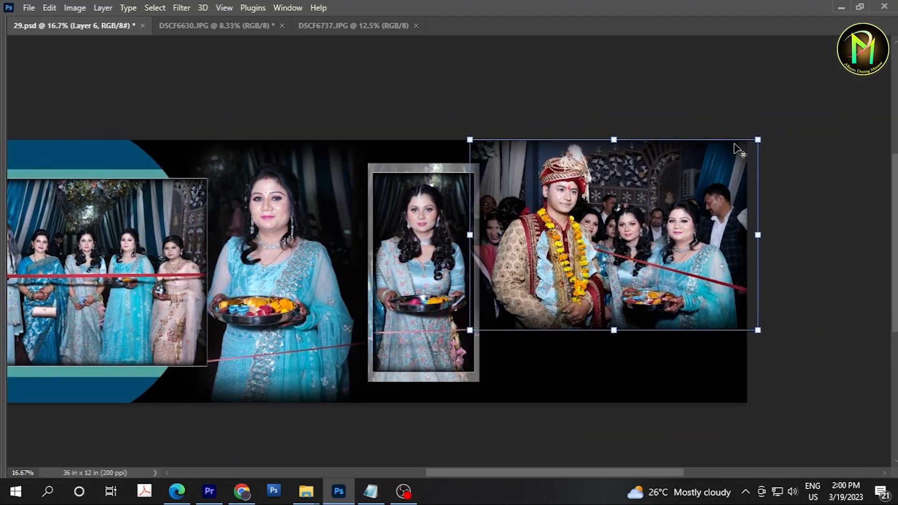
{"action": "left_click_drag", "start_coordinate": [757, 139], "coordinate": [754, 141]}
{"action": "left_click_drag", "start_coordinate": [727, 176], "coordinate": [708, 188]}
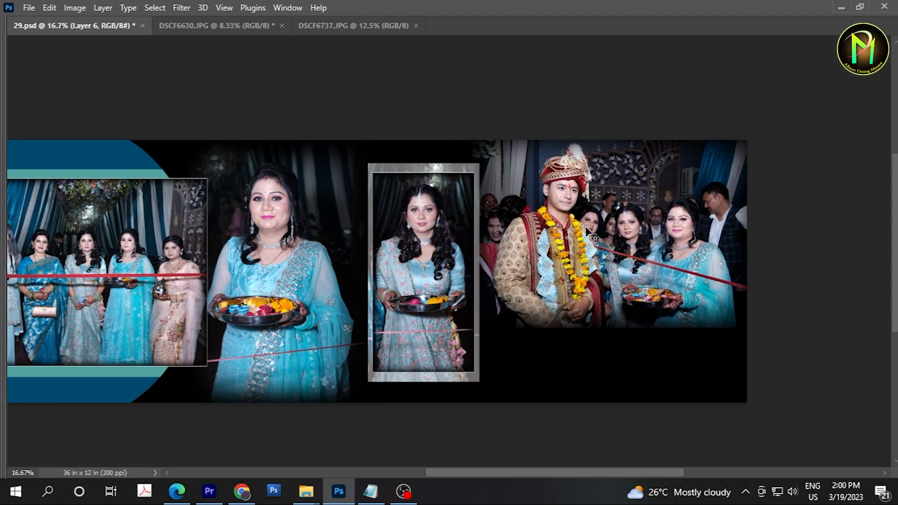
{"action": "key", "text": "ctrl+semicolon"}
{"action": "left_click_drag", "start_coordinate": [718, 301], "coordinate": [723, 300]}
{"action": "key", "text": "Return"}
{"action": "key", "text": "ctrl+semicolon"}
Create a blue-filled rectangle on a new layer below the groom photo and place a duplicate beside it with a narrow gap.
{"action": "left_click_drag", "start_coordinate": [548, 293], "coordinate": [455, 273]}
{"action": "scroll", "coordinate": [454, 274], "scroll_direction": "up", "scroll_amount": 2}
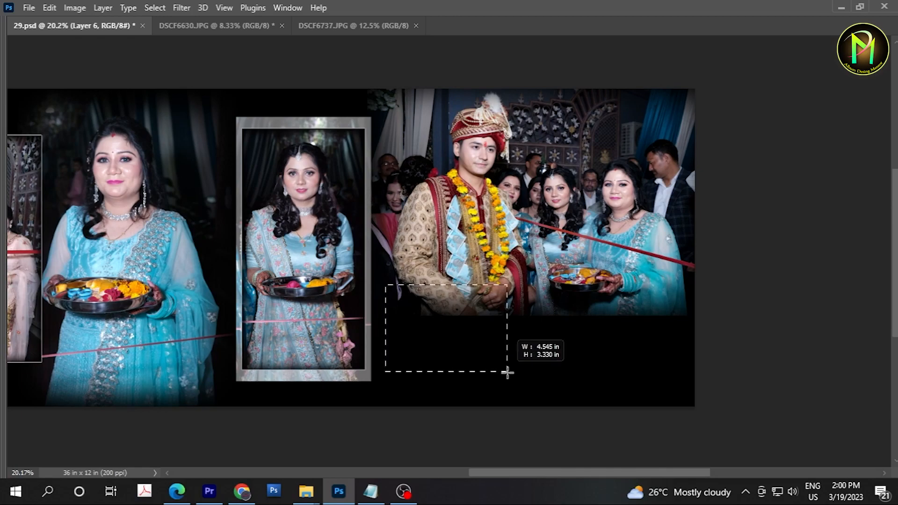
{"action": "key", "text": "ctrl+shift+n"}
{"action": "key", "text": "Return"}
{"action": "key", "text": "alt+BackSpace"}
{"action": "key", "text": "ctrl+d"}
{"action": "left_click_drag", "start_coordinate": [469, 332], "coordinate": [537, 345]}
{"action": "scroll", "coordinate": [564, 315], "scroll_direction": "up", "scroll_amount": 3}
{"action": "key", "text": "shift+Left"}
{"action": "key", "text": "shift+Left"}
Resize and reposition both blue rectangles together beneath the groom photo, and save 29.psd.
{"action": "left_click", "coordinate": [427, 327], "text": "shift"}
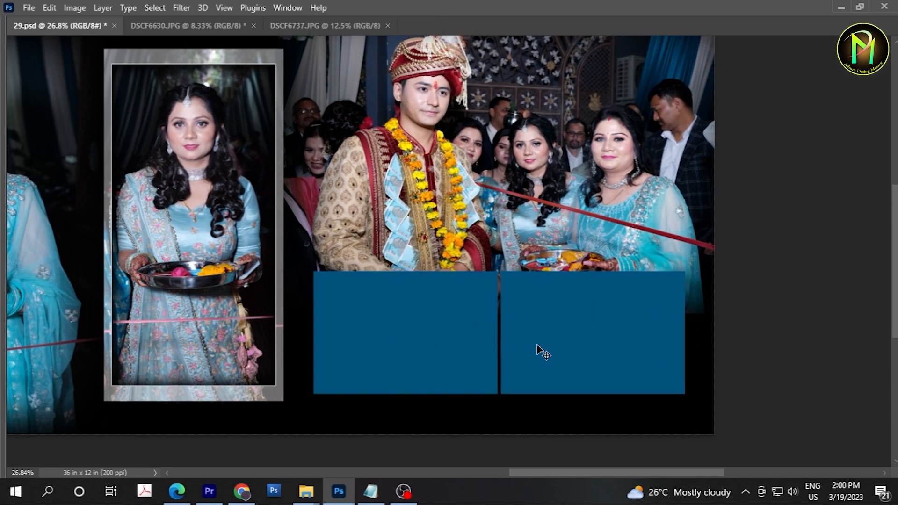
{"action": "left_click_drag", "start_coordinate": [683, 394], "coordinate": [693, 396]}
{"action": "mouse_move", "coordinate": [567, 360]}
{"action": "left_mouse_down"}
{"action": "mouse_move", "coordinate": [565, 345]}
{"action": "mouse_move", "coordinate": [566, 366]}
{"action": "left_mouse_up"}
{"action": "left_click_drag", "start_coordinate": [685, 271], "coordinate": [664, 282]}
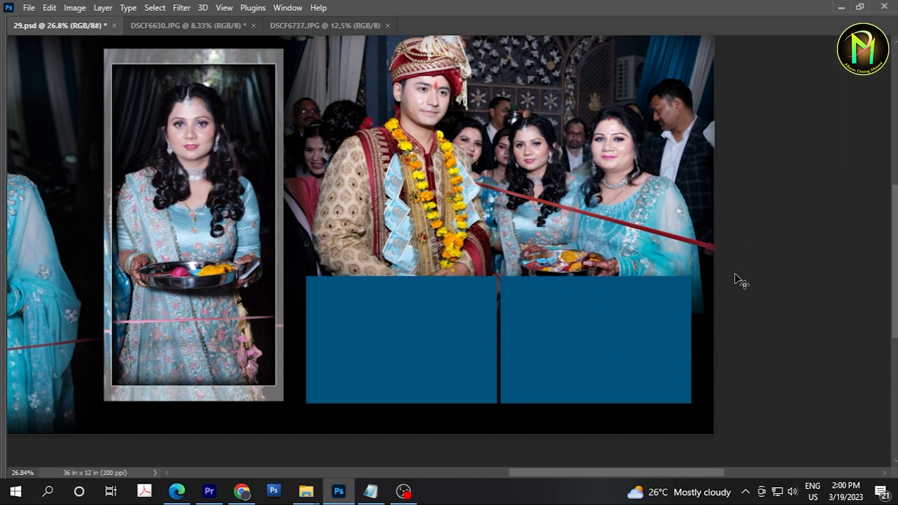
{"action": "scroll", "coordinate": [568, 352], "scroll_direction": "down", "scroll_amount": 2}
{"action": "key", "text": "ctrl+s"}
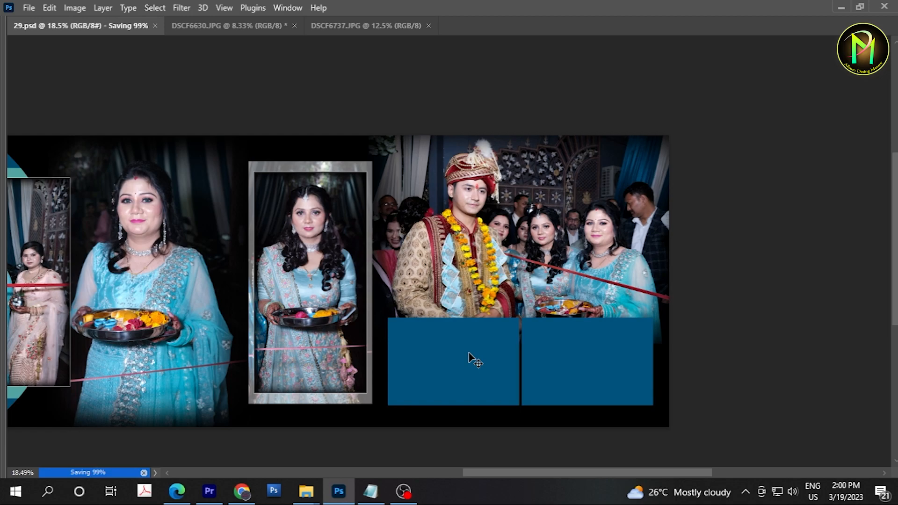
Select the left blue rectangle's layer, open DSCF6742.JPG from the Wedding folder, brighten it with Curves and close it.
{"action": "right_click", "coordinate": [468, 353]}
{"action": "left_click", "coordinate": [472, 353]}
{"action": "left_click", "coordinate": [306, 492]}
{"action": "left_click", "coordinate": [492, 169]}
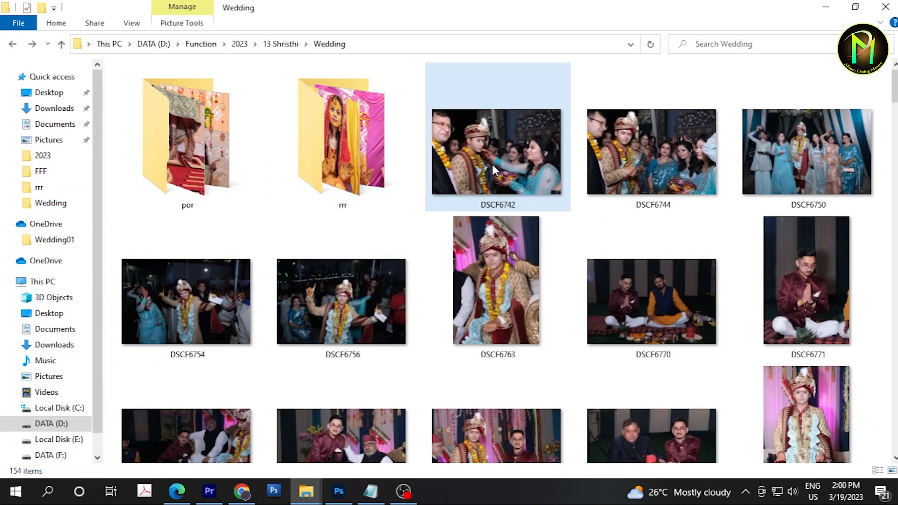
{"action": "left_click_drag", "start_coordinate": [492, 169], "coordinate": [483, 205]}
{"action": "key", "text": "ctrl+m"}
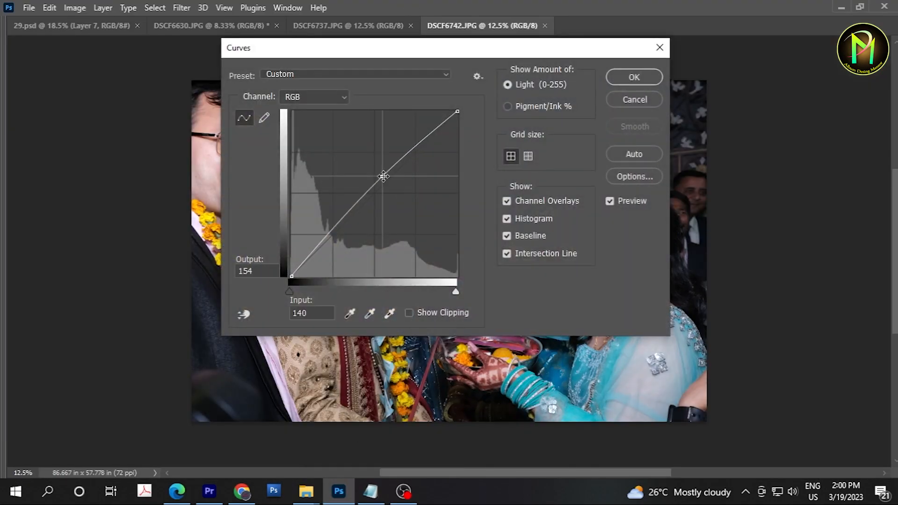
{"action": "key", "text": "Return"}
{"action": "key", "text": "ctrl+w"}
Scale down the DSCF6742 photo clipped to the left blue rectangle, position it to show the ritual, and merge the two.
{"action": "left_click", "coordinate": [445, 190]}
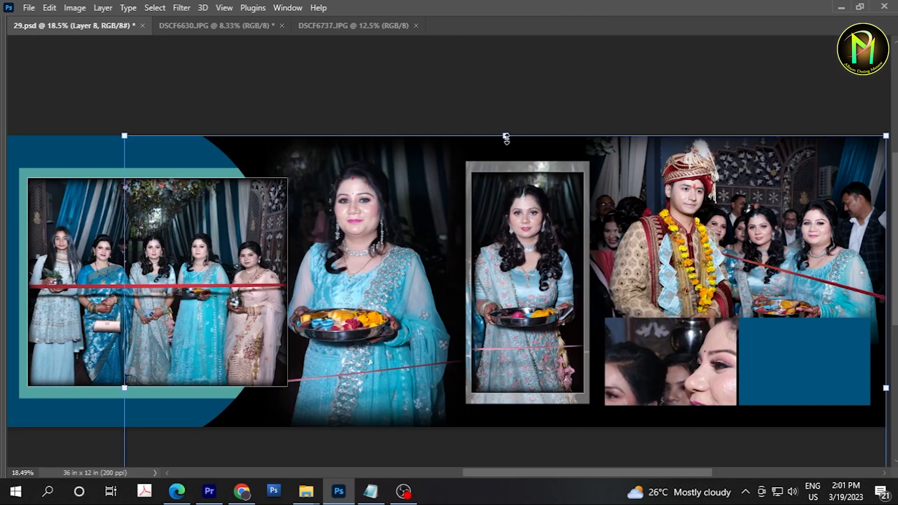
{"action": "left_click_drag", "start_coordinate": [507, 138], "coordinate": [689, 333]}
{"action": "key", "text": "Return"}
{"action": "left_click", "coordinate": [689, 333], "text": "ctrl"}
{"action": "left_click_drag", "start_coordinate": [692, 365], "coordinate": [520, 319]}
{"action": "left_click", "coordinate": [528, 319], "text": "ctrl"}
{"action": "left_click", "coordinate": [529, 318], "text": "ctrl"}
{"action": "left_click_drag", "start_coordinate": [699, 179], "coordinate": [687, 186]}
{"action": "left_click_drag", "start_coordinate": [270, 202], "coordinate": [261, 134]}
{"action": "key", "text": "Return"}
{"action": "key", "text": "ctrl+e"}
Select the right blue rectangle's layer and open DSCF6744 from the Wedding folder in Photoshop.
{"action": "left_click", "coordinate": [479, 274], "text": "alt"}
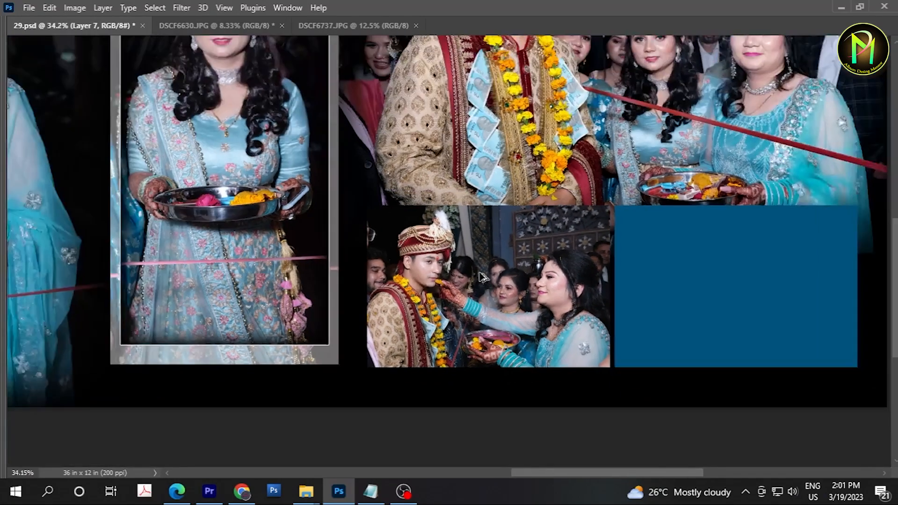
{"action": "left_click_drag", "start_coordinate": [685, 260], "coordinate": [512, 255]}
{"action": "right_click", "coordinate": [512, 255]}
{"action": "left_click", "coordinate": [523, 261]}
{"action": "right_click", "coordinate": [529, 264]}
{"action": "left_click", "coordinate": [534, 270]}
{"action": "key", "text": "F2"}
{"action": "key", "text": "alt+Tab"}
{"action": "left_click_drag", "start_coordinate": [535, 195], "coordinate": [416, 151]}
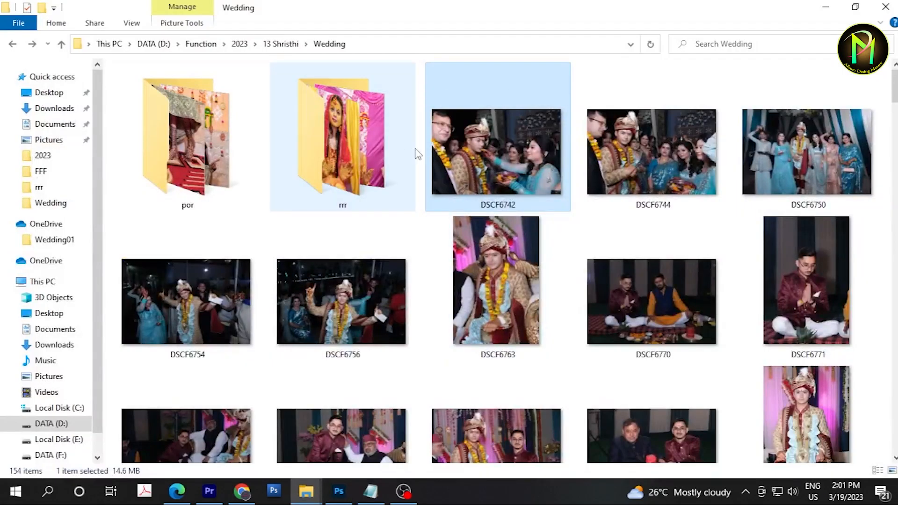
{"action": "left_click_drag", "start_coordinate": [486, 154], "coordinate": [538, 4]}
Brighten DSCF6744 with a Curves adjustment on the RGB channel.
{"action": "key", "text": "ctrl+m"}
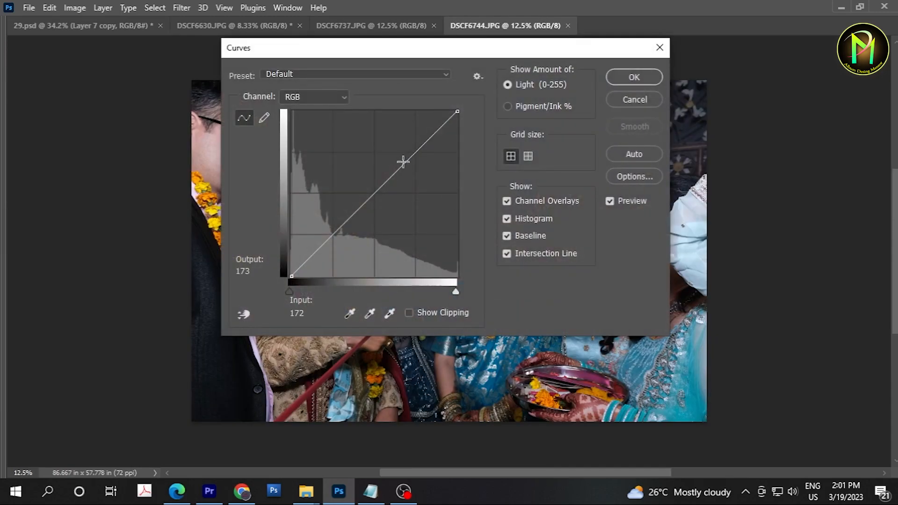
{"action": "left_click_drag", "start_coordinate": [403, 164], "coordinate": [402, 155]}
{"action": "left_click", "coordinate": [414, 155]}
{"action": "left_click", "coordinate": [634, 76]}
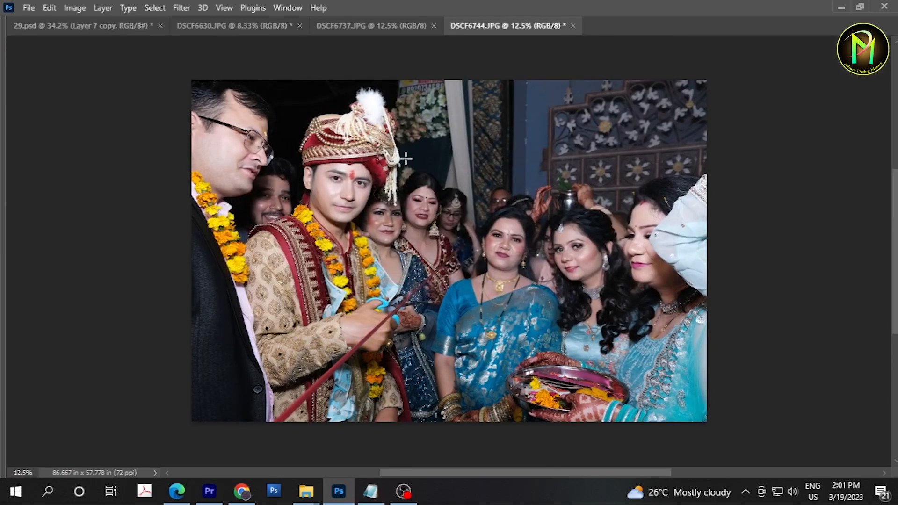
Feather a selection in DSCF6744, brighten it with a second Curves adjustment and deselect.
{"action": "key", "text": "shift+F6"}
{"action": "key", "text": "Return"}
{"action": "key", "text": "ctrl+m"}
{"action": "left_click_drag", "start_coordinate": [407, 159], "coordinate": [406, 150]}
{"action": "left_click", "coordinate": [634, 77]}
{"action": "key", "text": "ctrl+d"}
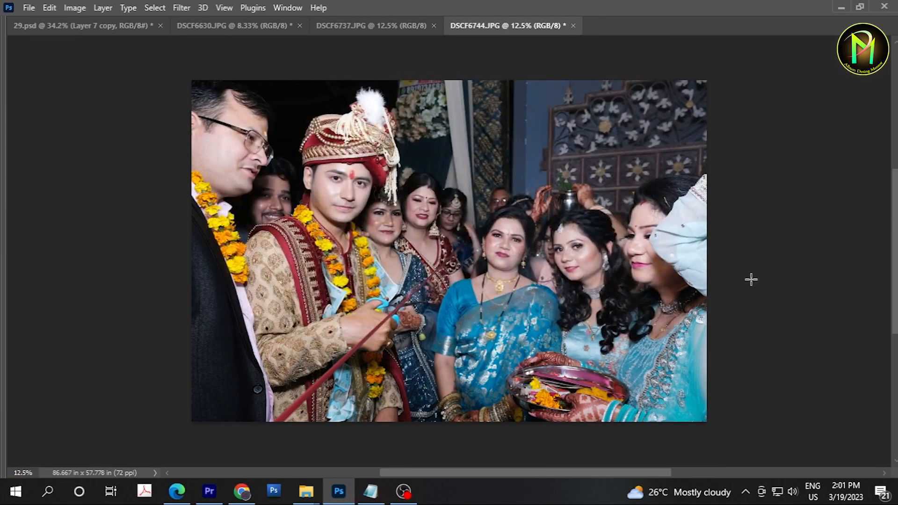
Save DSCF6744.JPG, select the whole photo, and close the DSCF6737 and DSCF6630 documents.
{"action": "key", "text": "ctrl+s"}
{"action": "key", "text": "Return"}
{"action": "key", "text": "ctrl+a"}
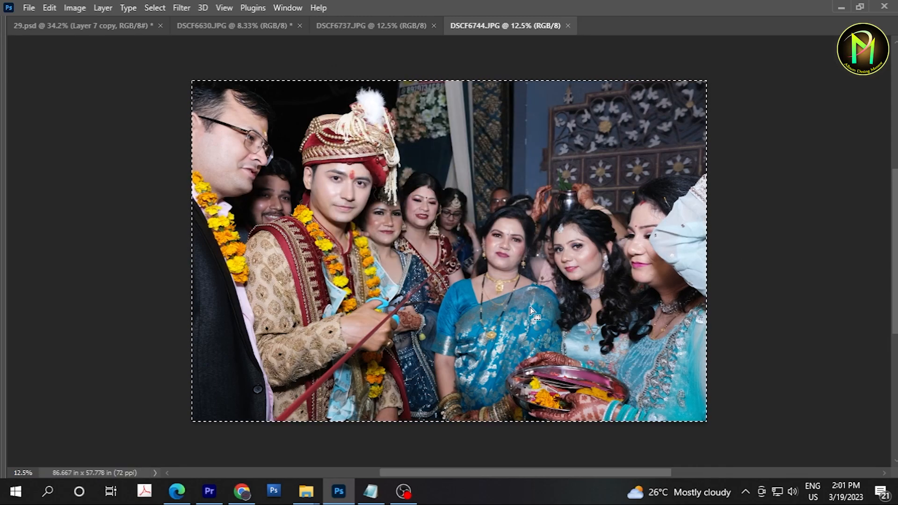
{"action": "left_click", "coordinate": [348, 25]}
{"action": "key", "text": "ctrl+w"}
{"action": "left_click", "coordinate": [243, 29]}
{"action": "key", "text": "ctrl+w"}
{"action": "key", "text": "n"}
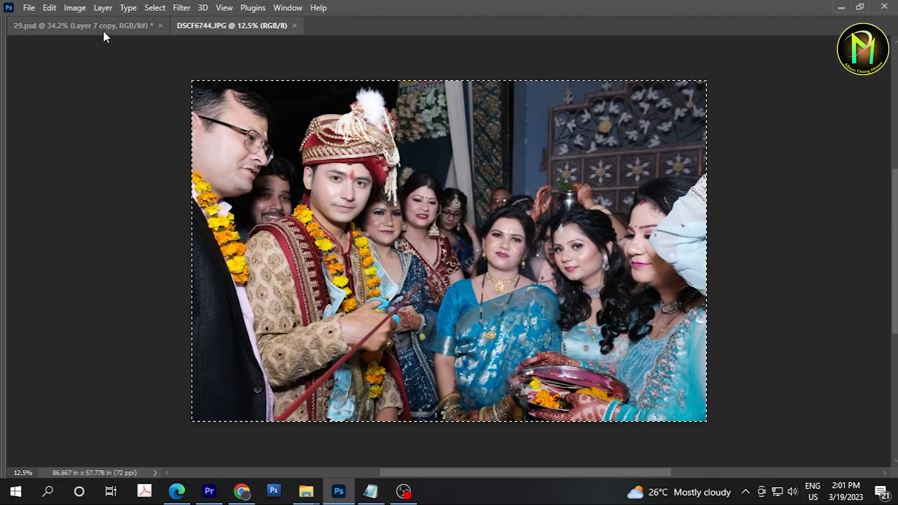
Paste the DSCF6744 photo into the right blue rectangle in 29.psd and scale and position it to fit.
{"action": "left_click", "coordinate": [104, 30]}
{"action": "key", "text": "ctrl+alt+shift+v"}
{"action": "key", "text": "ctrl+t"}
{"action": "scroll", "coordinate": [668, 187], "scroll_direction": "down", "scroll_amount": 4}
{"action": "left_click_drag", "start_coordinate": [807, 317], "coordinate": [780, 274]}
{"action": "scroll", "coordinate": [746, 288], "scroll_direction": "up", "scroll_amount": 3}
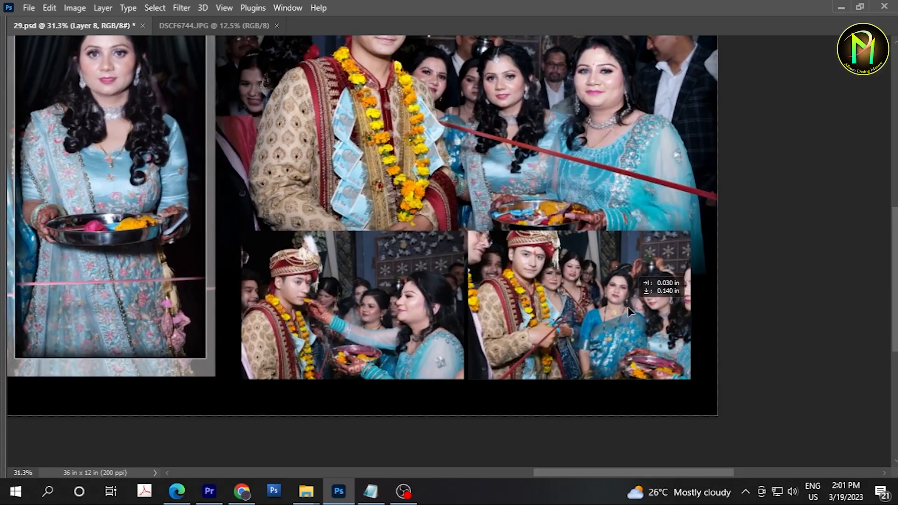
Fine-tune the scale and position of the DSCF6744 photo inside the right rectangle.
{"action": "scroll", "coordinate": [728, 202], "scroll_direction": "up", "scroll_amount": 2}
{"action": "left_click_drag", "start_coordinate": [722, 195], "coordinate": [704, 192]}
{"action": "scroll", "coordinate": [609, 300], "scroll_direction": "up", "scroll_amount": 2}
{"action": "left_click_drag", "start_coordinate": [609, 301], "coordinate": [609, 305]}
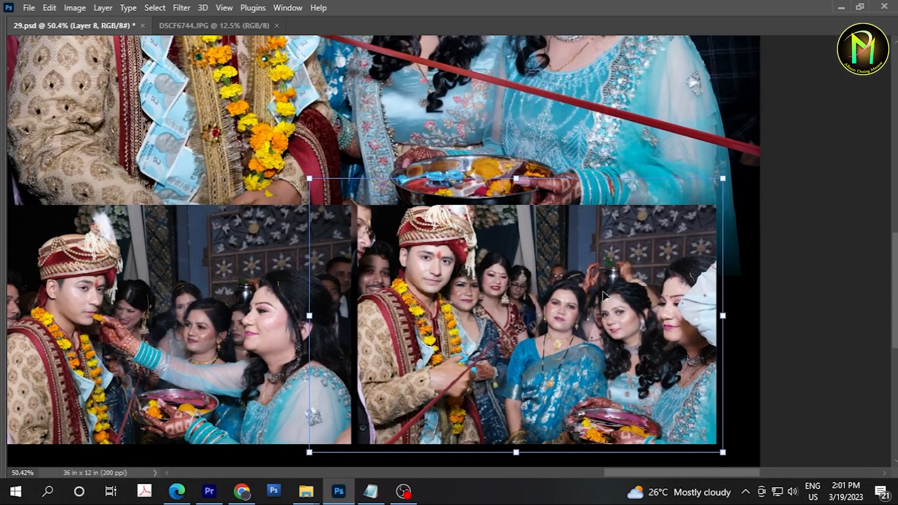
{"action": "key", "text": "Return"}
{"action": "scroll", "coordinate": [496, 266], "scroll_direction": "down", "scroll_amount": 5}
{"action": "left_click_drag", "start_coordinate": [495, 267], "coordinate": [536, 283]}
{"action": "key", "text": "ctrl+z"}
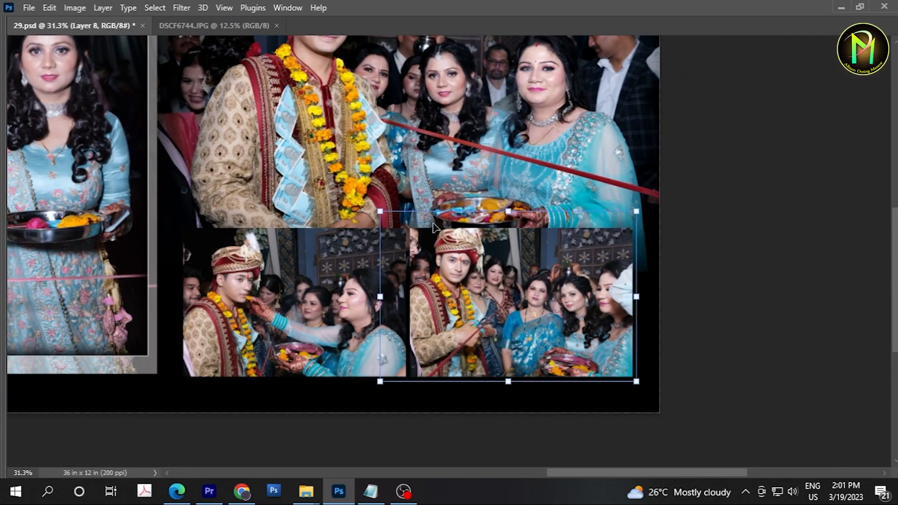
{"action": "left_click_drag", "start_coordinate": [381, 213], "coordinate": [386, 217]}
{"action": "left_click_drag", "start_coordinate": [437, 244], "coordinate": [437, 253]}
{"action": "key", "text": "Return"}
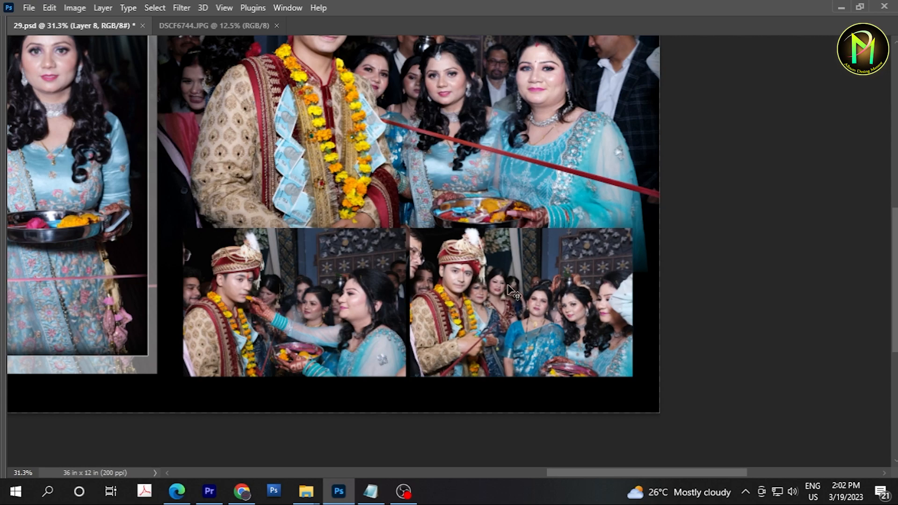
Scale the right rectangle's photo to about 6.49 x 4.33 in and merge it into the rectangle's layer.
{"action": "key", "text": "ctrl+e"}
{"action": "scroll", "coordinate": [517, 280], "scroll_direction": "down", "scroll_amount": 2}
{"action": "left_click_drag", "start_coordinate": [428, 370], "coordinate": [397, 374]}
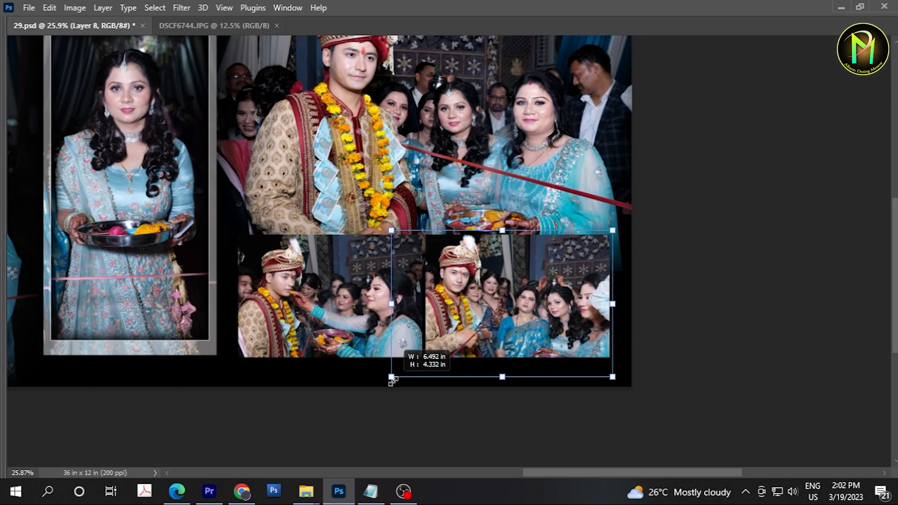
{"action": "key", "text": "Return"}
{"action": "scroll", "coordinate": [519, 301], "scroll_direction": "up", "scroll_amount": 5}
{"action": "key", "text": "ctrl+e"}
{"action": "scroll", "coordinate": [544, 302], "scroll_direction": "down", "scroll_amount": 4}
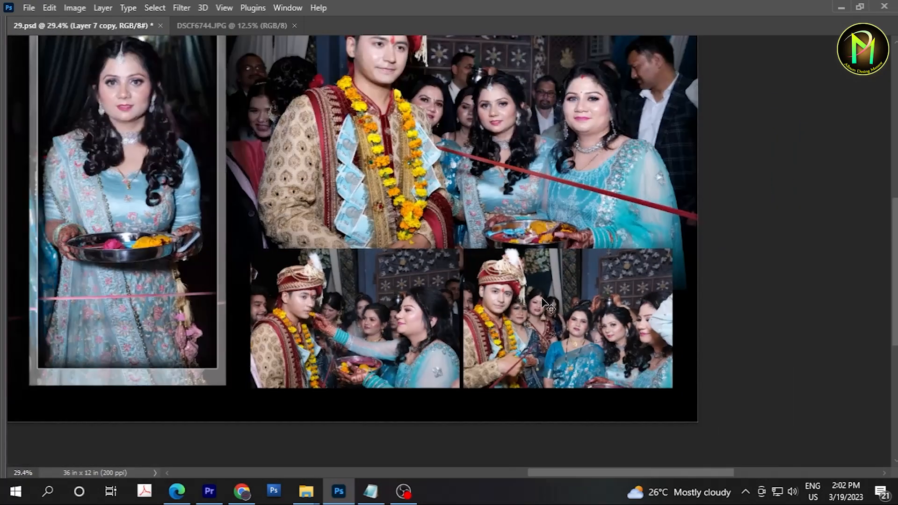
Apply a thin white Stroke effect to the two small framed photos and save the document.
{"action": "left_click", "coordinate": [726, 205], "text": "ctrl"}
{"action": "key", "text": "Tab"}
{"action": "key", "text": "Tab"}
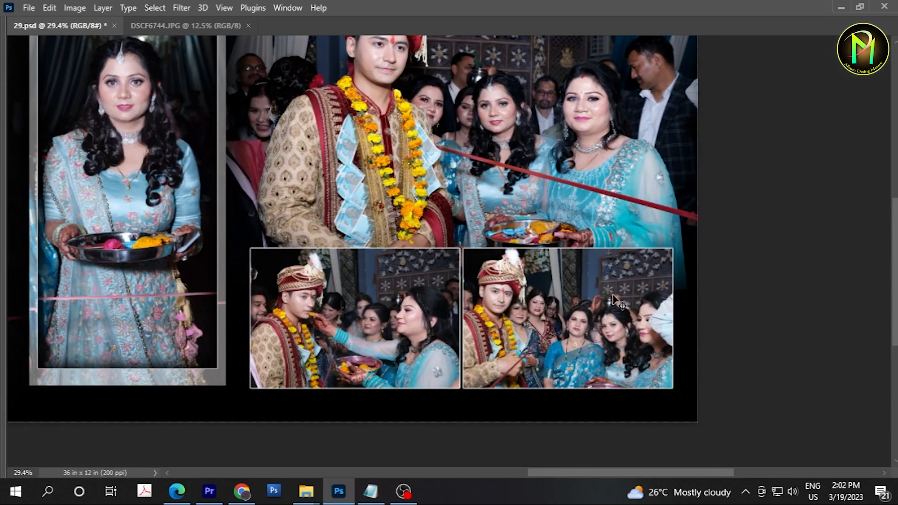
{"action": "scroll", "coordinate": [601, 275], "scroll_direction": "down", "scroll_amount": 2}
{"action": "key", "text": "ctrl+s"}
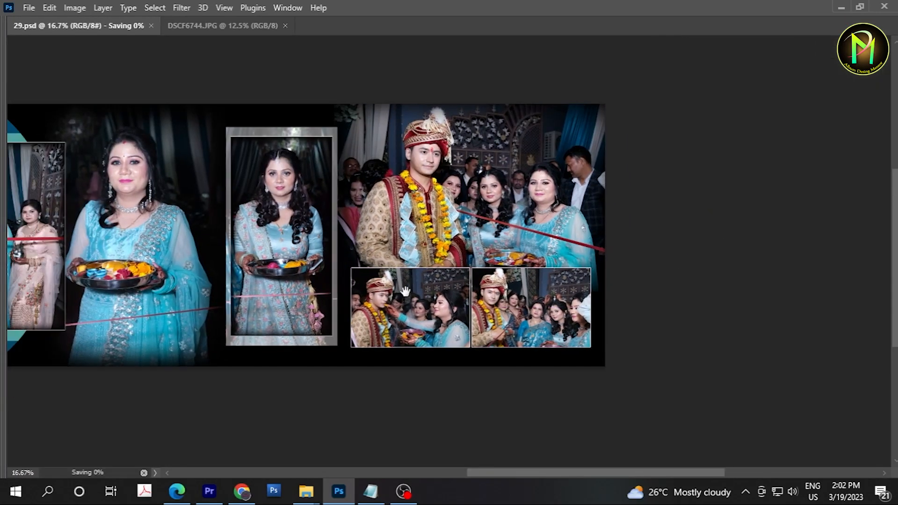
Select the central area of DSCF6744.JPG and feather the selection by 250 pixels.
{"action": "left_click", "coordinate": [188, 26]}
{"action": "left_click_drag", "start_coordinate": [283, 275], "coordinate": [457, 360]}
{"action": "key", "text": "shift+F6"}
{"action": "type", "text": "250"}
{"action": "key", "text": "Return"}
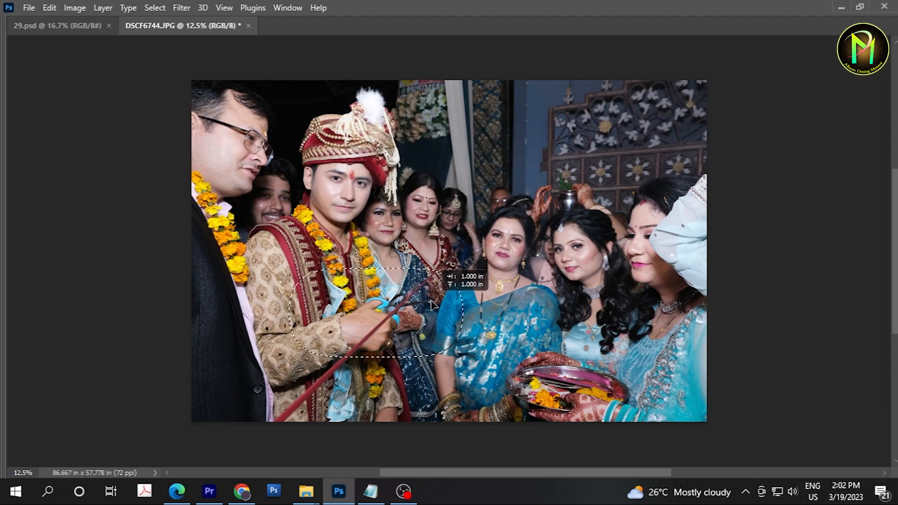
Bring the feathered selection into 29.psd, place it in the lower-right corner of the spread and lower it in the layer order.
{"action": "left_click", "coordinate": [87, 26]}
{"action": "key", "text": "ctrl+v"}
{"action": "left_click_drag", "start_coordinate": [453, 235], "coordinate": [721, 353]}
{"action": "key", "text": "ctrl+["}
{"action": "key", "text": "ctrl+["}
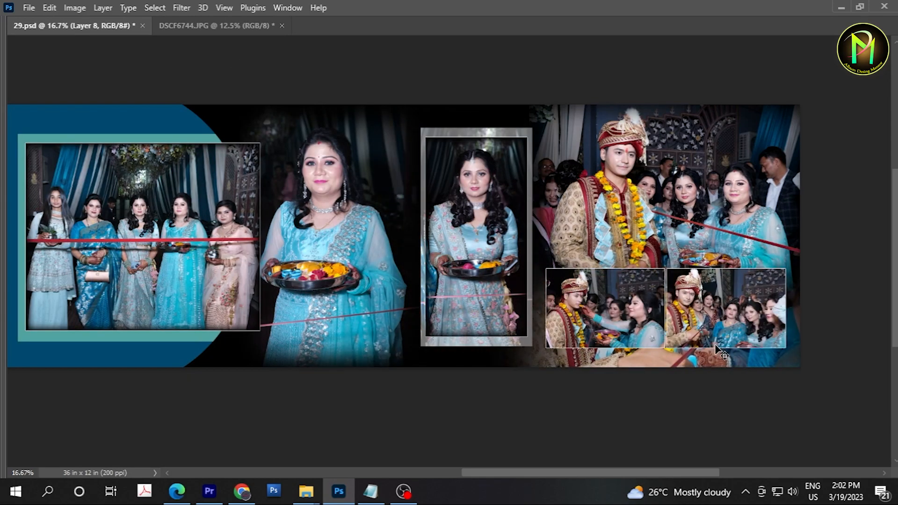
Reposition the feathered photo behind the two small frames and blend it into the background as a faded grey texture.
{"action": "scroll", "coordinate": [710, 323], "scroll_direction": "up", "scroll_amount": 2}
{"action": "left_click_drag", "start_coordinate": [705, 310], "coordinate": [585, 244]}
{"action": "left_click_drag", "start_coordinate": [616, 265], "coordinate": [621, 279]}
{"action": "key", "text": "ctrl+bracketleft"}
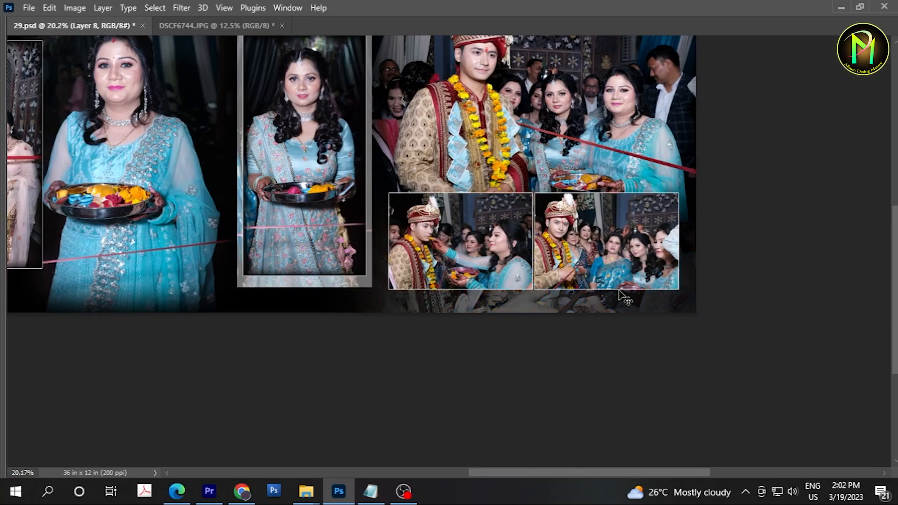
{"action": "left_click_drag", "start_coordinate": [373, 186], "coordinate": [362, 268]}
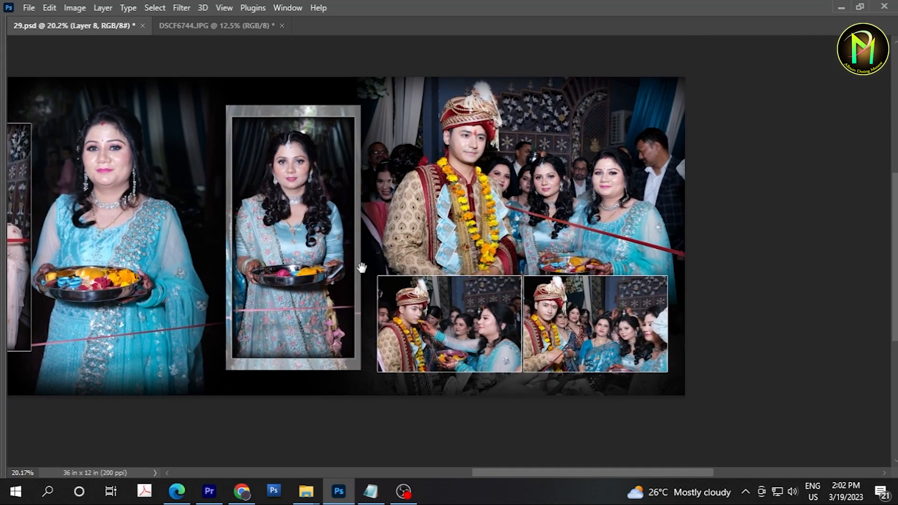
{"action": "scroll", "coordinate": [314, 205], "scroll_direction": "down", "scroll_amount": 1}
Create a new layer with a blue-filled horizontal bar along the lower edge of the two small framed photos.
{"action": "left_click_drag", "start_coordinate": [254, 114], "coordinate": [311, 381]}
{"action": "key", "text": "m"}
{"action": "scroll", "coordinate": [469, 323], "scroll_direction": "up", "scroll_amount": 1}
{"action": "left_click_drag", "start_coordinate": [470, 323], "coordinate": [382, 320]}
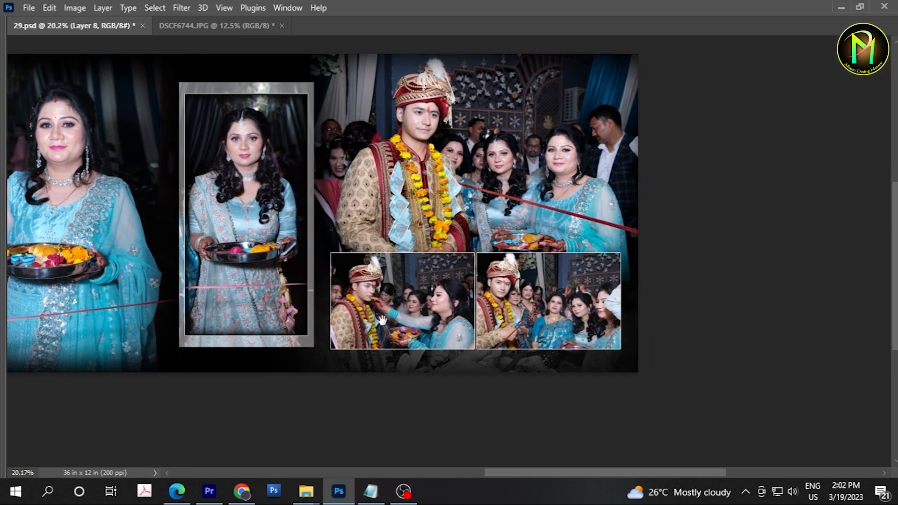
{"action": "left_click_drag", "start_coordinate": [382, 372], "coordinate": [575, 364]}
{"action": "key", "text": "ctrl+shift+n"}
{"action": "key", "text": "Return"}
{"action": "key", "text": "alt+BackSpace"}
{"action": "key", "text": "ctrl+d"}
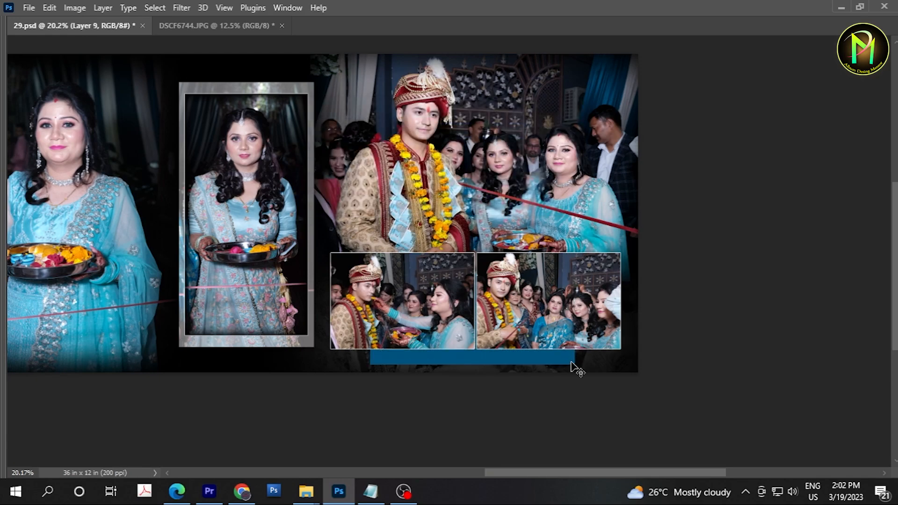
Widen the blue bar below the two small photos and reduce its opacity.
{"action": "left_click_drag", "start_coordinate": [586, 316], "coordinate": [603, 320]}
{"action": "key", "text": "Return"}
{"action": "left_click_drag", "start_coordinate": [549, 329], "coordinate": [651, 338]}
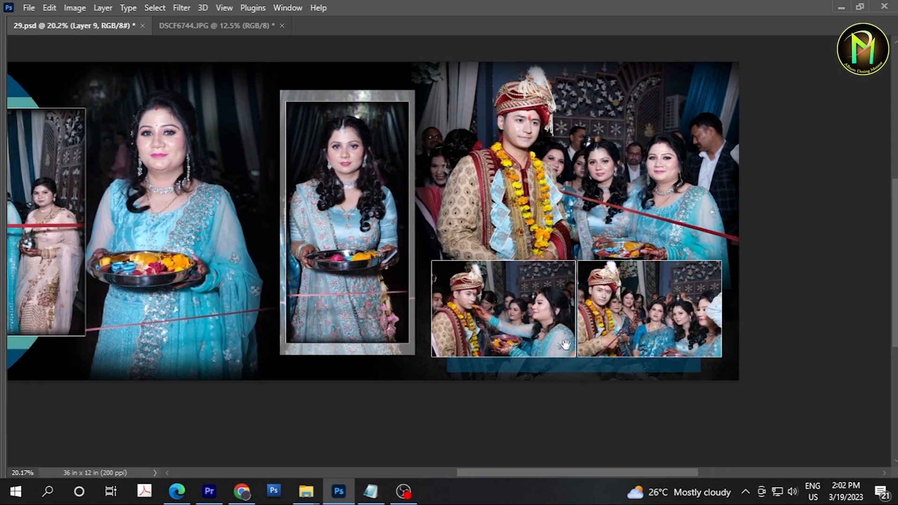
Add a thin full-height blue stripe behind the framed portrait and duplicate it into an evenly spaced, merged row of stripes.
{"action": "left_click_drag", "start_coordinate": [307, 56], "coordinate": [303, 401]}
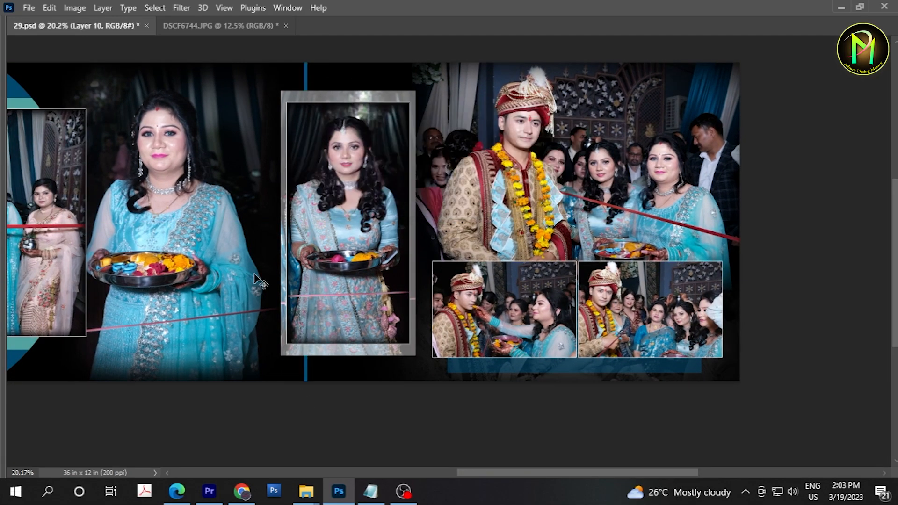
{"action": "scroll", "coordinate": [322, 126], "scroll_direction": "up", "scroll_amount": 3}
{"action": "left_click_drag", "start_coordinate": [322, 127], "coordinate": [333, 164]}
{"action": "key", "text": "ctrl+e"}
{"action": "mouse_move", "coordinate": [308, 120]}
{"action": "left_mouse_down"}
{"action": "mouse_move", "coordinate": [393, 117]}
{"action": "mouse_move", "coordinate": [353, 123]}
{"action": "mouse_move", "coordinate": [395, 143]}
{"action": "left_mouse_up"}
{"action": "key", "text": "Return"}
{"action": "scroll", "coordinate": [361, 145], "scroll_direction": "down", "scroll_amount": 5}
Turn the stripes behind the portrait frame grey with a Hue/Saturation adjustment.
{"action": "key", "text": "e"}
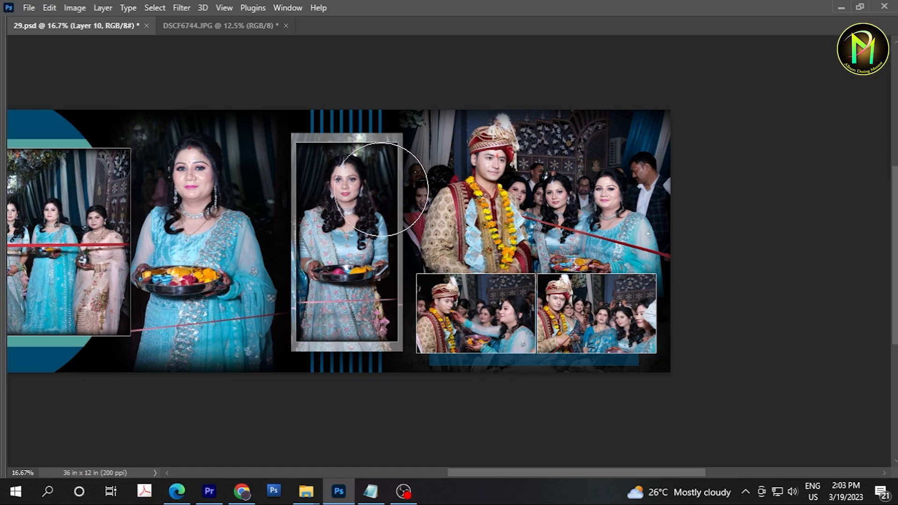
{"action": "key", "text": "ctrl+u"}
{"action": "left_click_drag", "start_coordinate": [574, 335], "coordinate": [604, 328]}
{"action": "key", "text": "Return"}
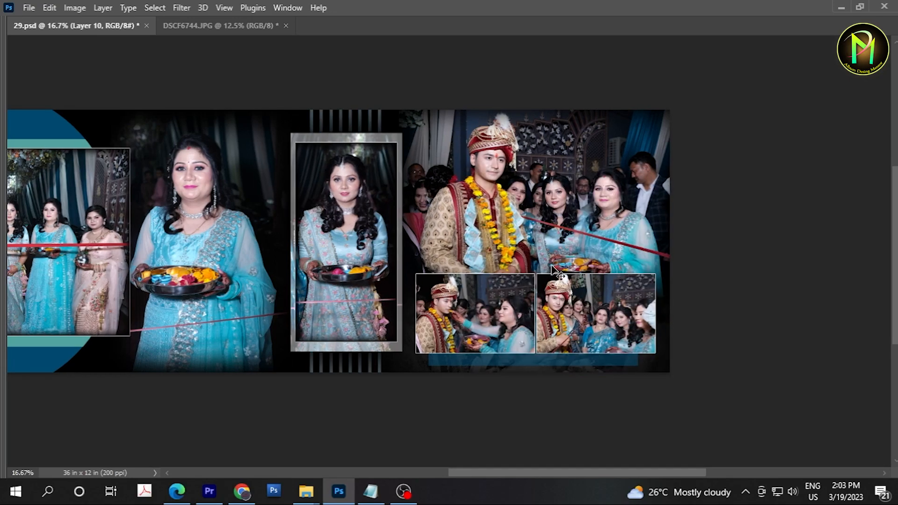
Select Layer 6 with the large group photo and soften its outer edges with the Eraser.
{"action": "scroll", "coordinate": [553, 267], "scroll_direction": "up", "scroll_amount": 1}
{"action": "left_click_drag", "start_coordinate": [553, 266], "coordinate": [522, 267]}
{"action": "right_click", "coordinate": [507, 198]}
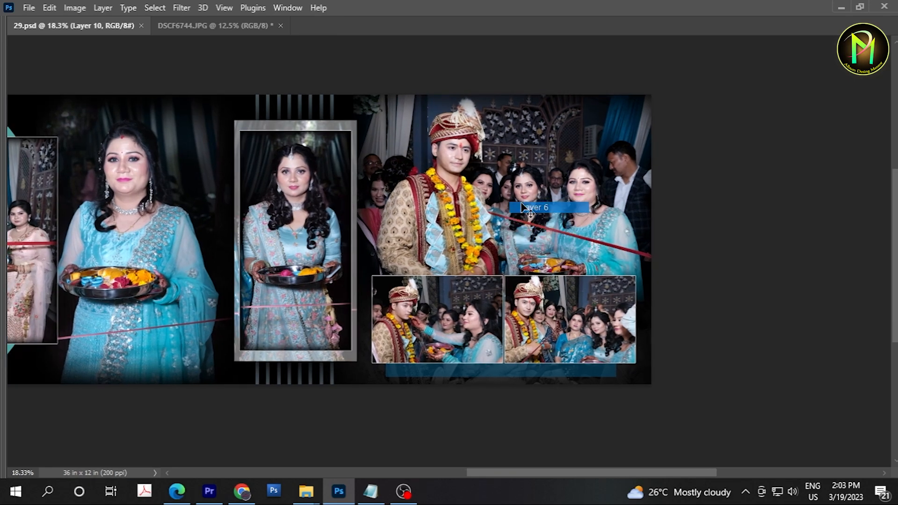
{"action": "left_click", "coordinate": [525, 207]}
{"action": "key", "text": "e"}
{"action": "mouse_move", "coordinate": [675, 292]}
{"action": "left_mouse_down"}
{"action": "mouse_move", "coordinate": [575, 330]}
{"action": "mouse_move", "coordinate": [325, 276]}
{"action": "mouse_move", "coordinate": [402, 44]}
{"action": "mouse_move", "coordinate": [649, 47]}
{"action": "left_mouse_up"}
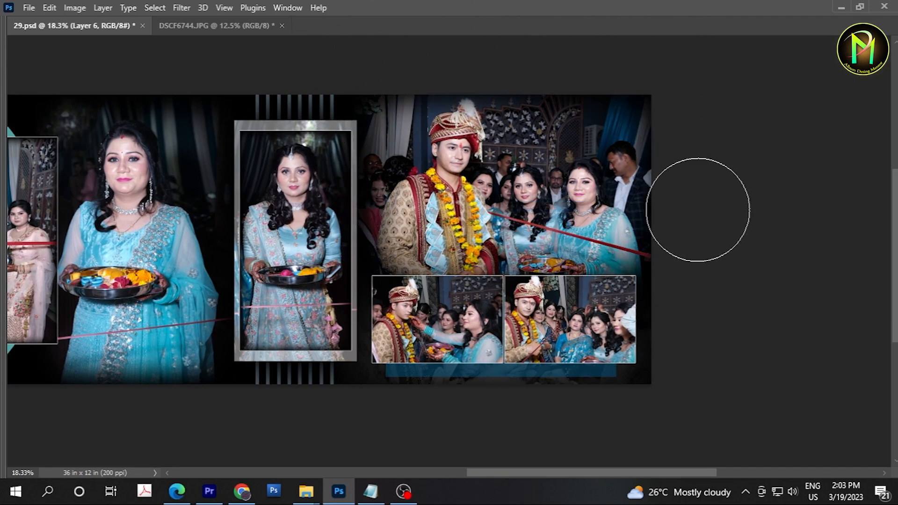
Fade the lower edge of the large group photo above the small frames with the Eraser.
{"action": "mouse_move", "coordinate": [697, 209]}
{"action": "left_mouse_down"}
{"action": "mouse_move", "coordinate": [666, 303]}
{"action": "mouse_move", "coordinate": [519, 334]}
{"action": "mouse_move", "coordinate": [485, 360]}
{"action": "left_mouse_up"}
{"action": "scroll", "coordinate": [520, 269], "scroll_direction": "up", "scroll_amount": 1}
{"action": "left_click_drag", "start_coordinate": [522, 265], "coordinate": [486, 311]}
{"action": "scroll", "coordinate": [471, 307], "scroll_direction": "down", "scroll_amount": 2}
{"action": "left_click_drag", "start_coordinate": [466, 306], "coordinate": [400, 235]}
{"action": "scroll", "coordinate": [478, 268], "scroll_direction": "up", "scroll_amount": 1}
Stroke a rectangular outline about 11.4 x 3.3 in on a new layer around the two small framed photos.
{"action": "left_click_drag", "start_coordinate": [292, 281], "coordinate": [583, 346]}
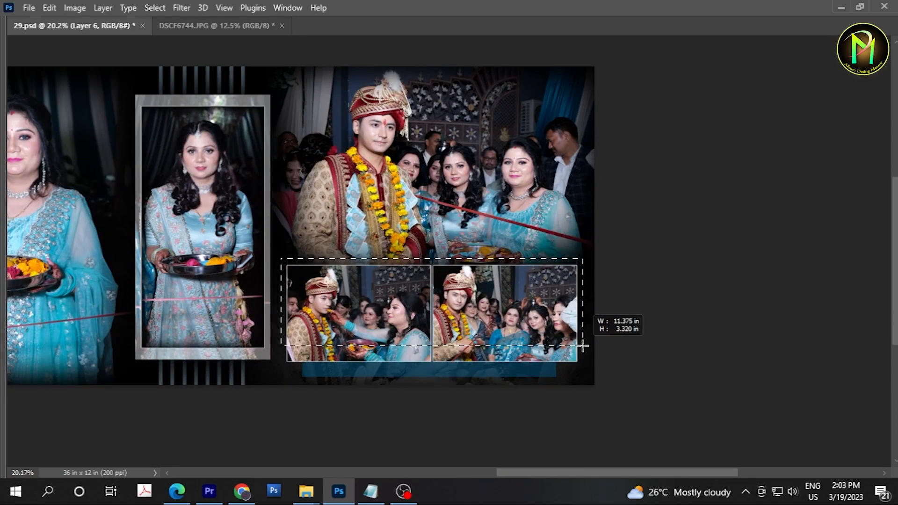
{"action": "key", "text": "ctrl+alt+shift+n"}
{"action": "key", "text": "alt+e"}
{"action": "key", "text": "s"}
{"action": "key", "text": "Return"}
{"action": "key", "text": "ctrl+d"}
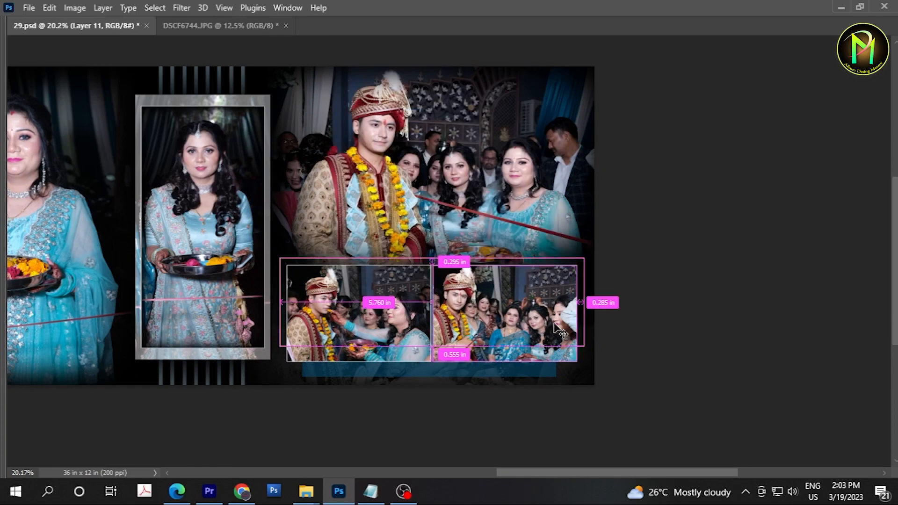
Lighten the new rectangular outline to white with Hue/Saturation and set its opacity to 50%.
{"action": "key", "text": "ctrl+u"}
{"action": "key", "text": "Return"}
{"action": "scroll", "coordinate": [447, 302], "scroll_direction": "up", "scroll_amount": 1}
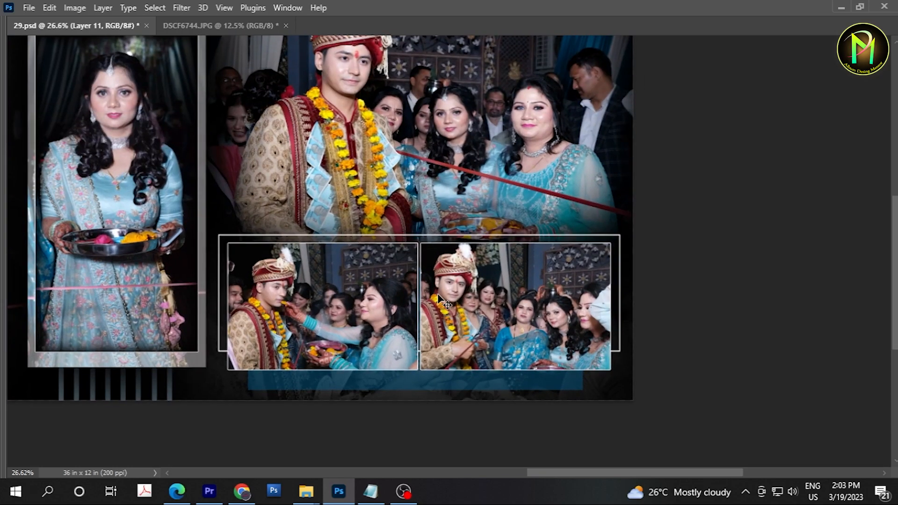
{"action": "key", "text": "5"}
{"action": "key", "text": "e"}
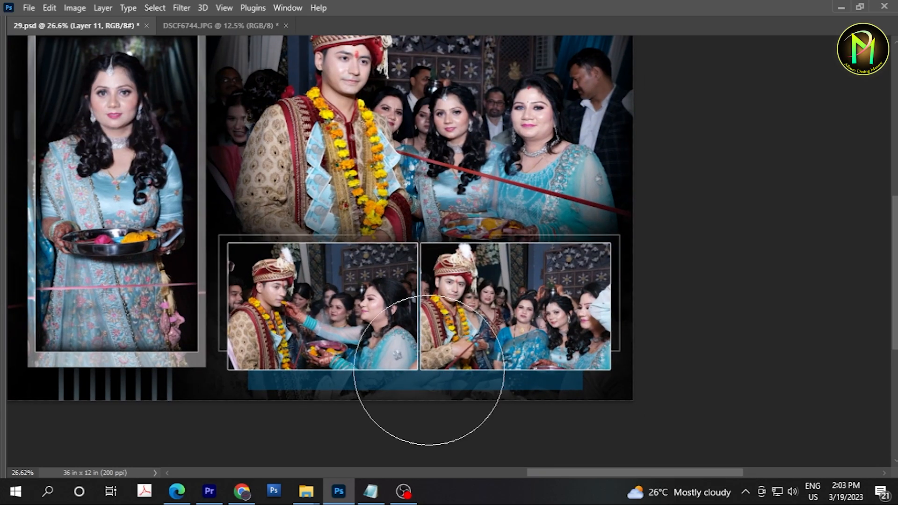
Save the 29.psd spread.
{"action": "scroll", "coordinate": [434, 370], "scroll_direction": "down", "scroll_amount": 5}
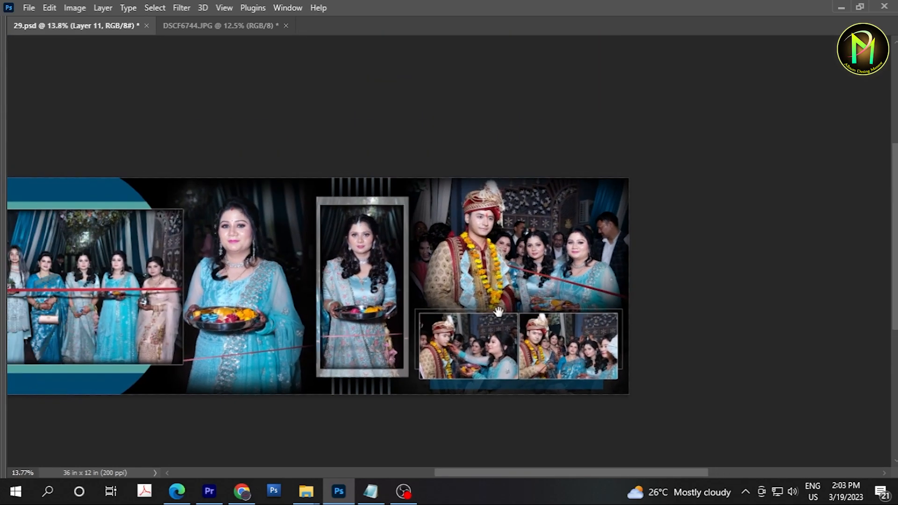
{"action": "key", "text": "ctrl+s"}
{"action": "left_click_drag", "start_coordinate": [335, 308], "coordinate": [401, 305]}
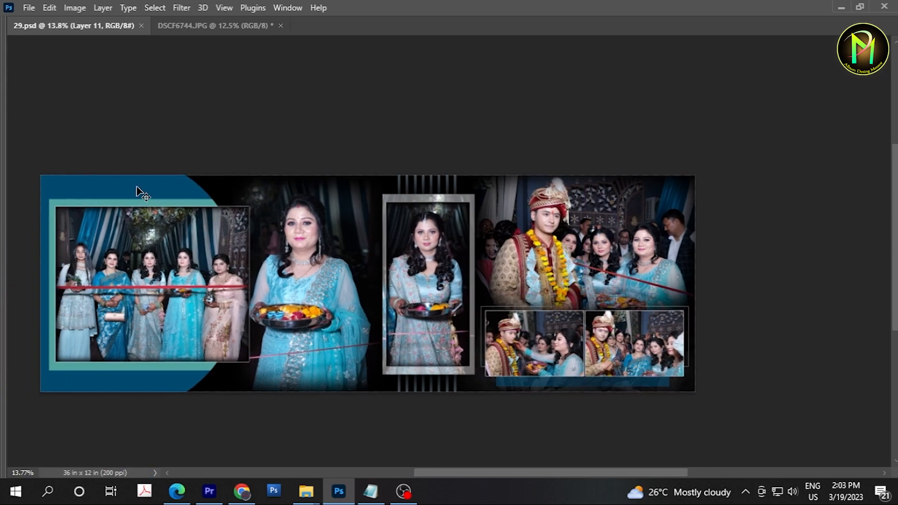
Place the photo inside the large blue rounded shape and scale and position it to cover the shape.
{"action": "left_click_drag", "start_coordinate": [349, 177], "coordinate": [464, 129]}
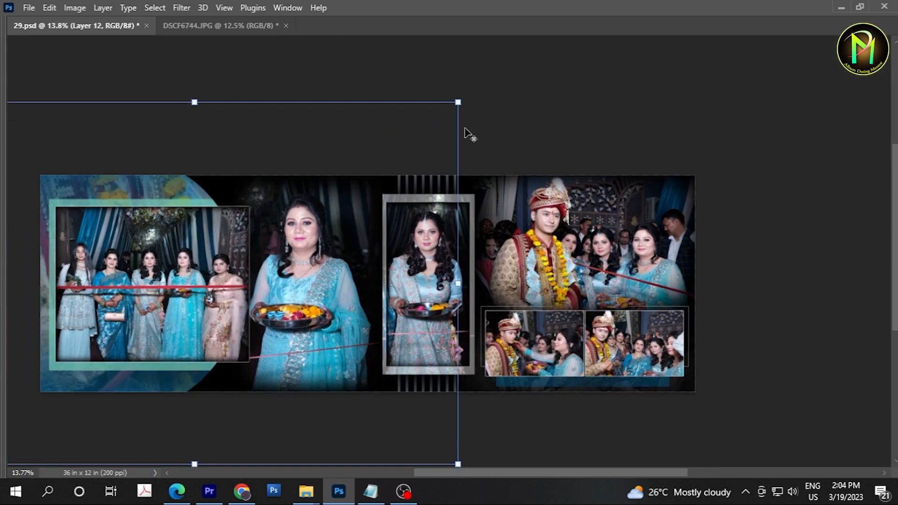
{"action": "key", "text": "Return"}
{"action": "left_click_drag", "start_coordinate": [148, 252], "coordinate": [142, 246]}
Set the photo inside the blue shape to Luminosity blending at 30% opacity.
{"action": "key", "text": "5"}
{"action": "key", "text": "alt+shift+y"}
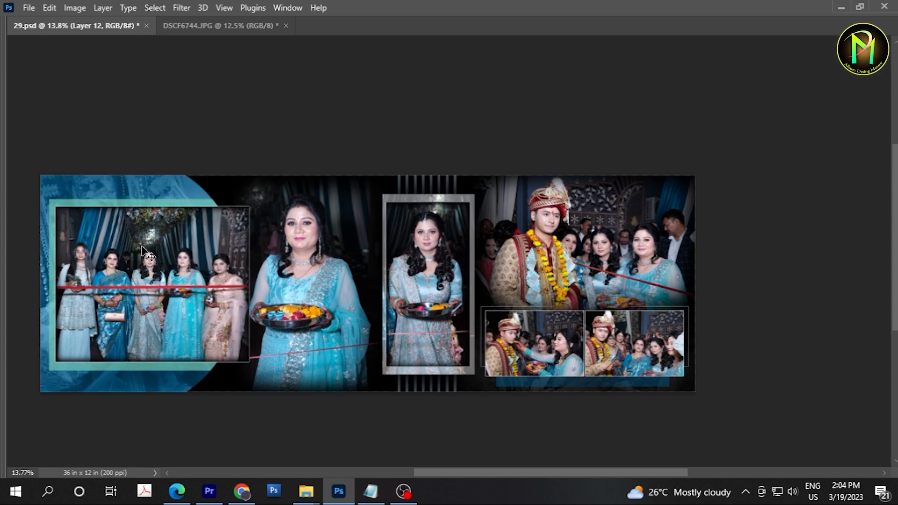
{"action": "key", "text": "3"}
Duplicate the grey stripes to behind the right edge of the five-woman group photo and save the document.
{"action": "scroll", "coordinate": [166, 232], "scroll_direction": "up", "scroll_amount": 1}
{"action": "scroll", "coordinate": [396, 216], "scroll_direction": "up", "scroll_amount": 1}
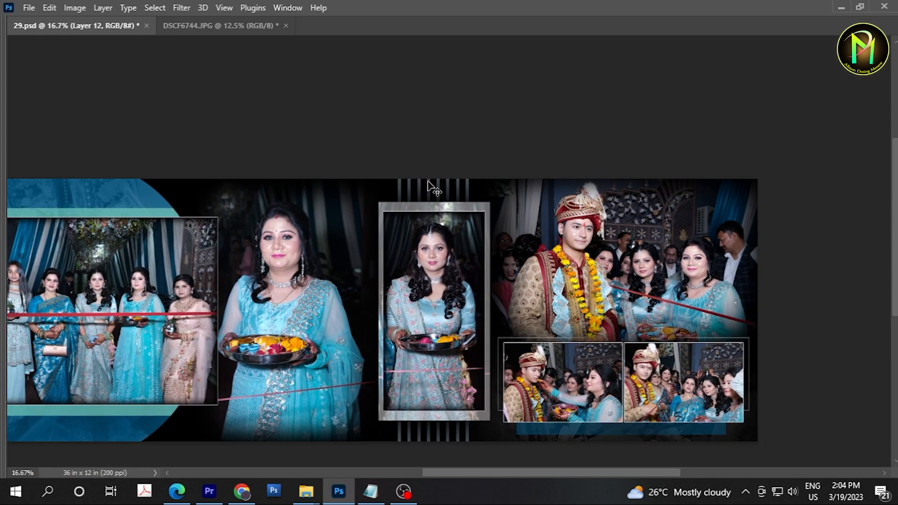
{"action": "left_click_drag", "start_coordinate": [460, 194], "coordinate": [179, 247]}
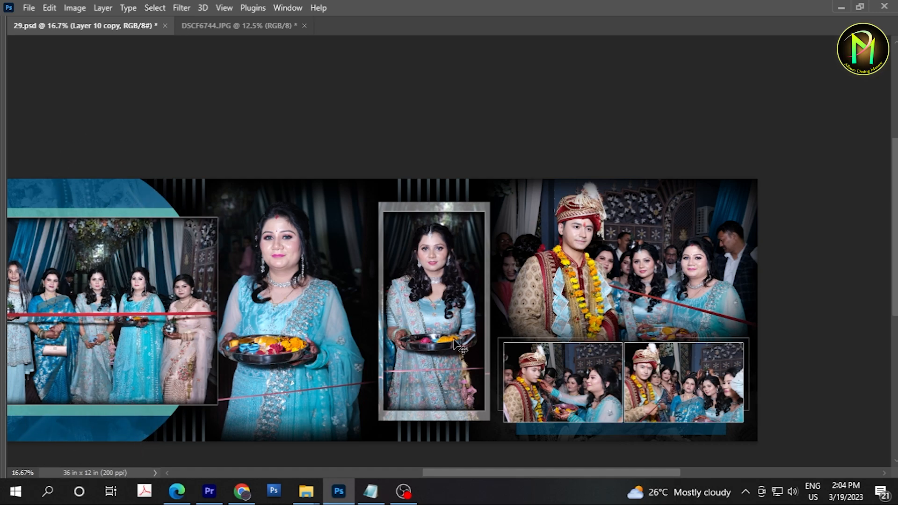
{"action": "scroll", "coordinate": [456, 346], "scroll_direction": "down", "scroll_amount": 1}
{"action": "key", "text": "ctrl+s"}
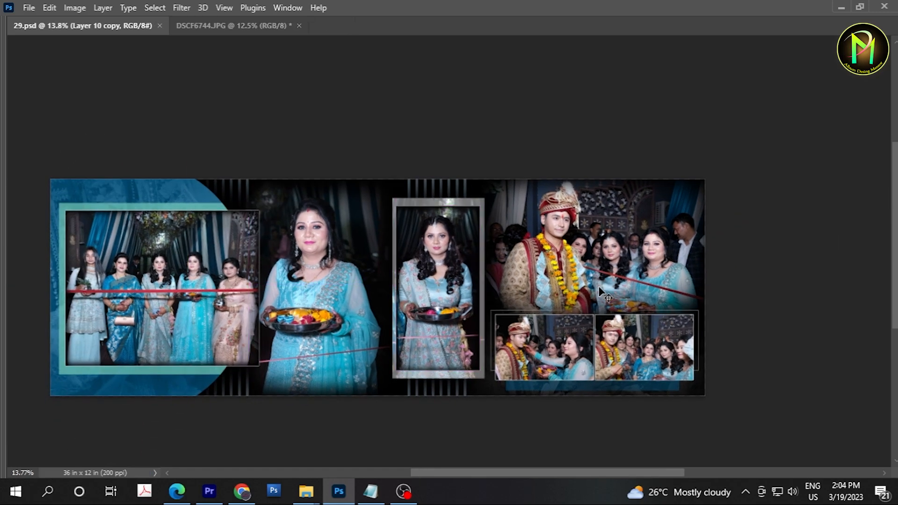
Set the large group photo's blend mode to Luminosity and add a new empty layer above it.
{"action": "scroll", "coordinate": [589, 271], "scroll_direction": "up", "scroll_amount": 1}
{"action": "left_click", "coordinate": [573, 242]}
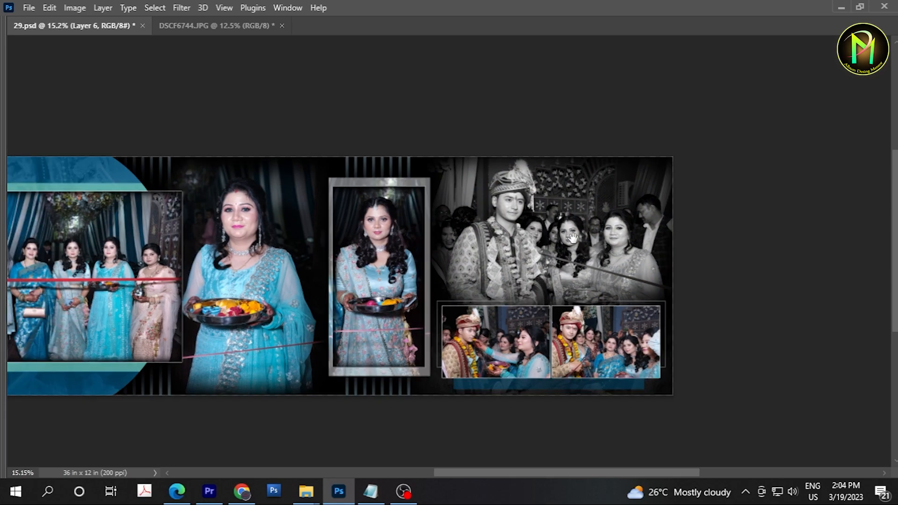
{"action": "key", "text": "Tab"}
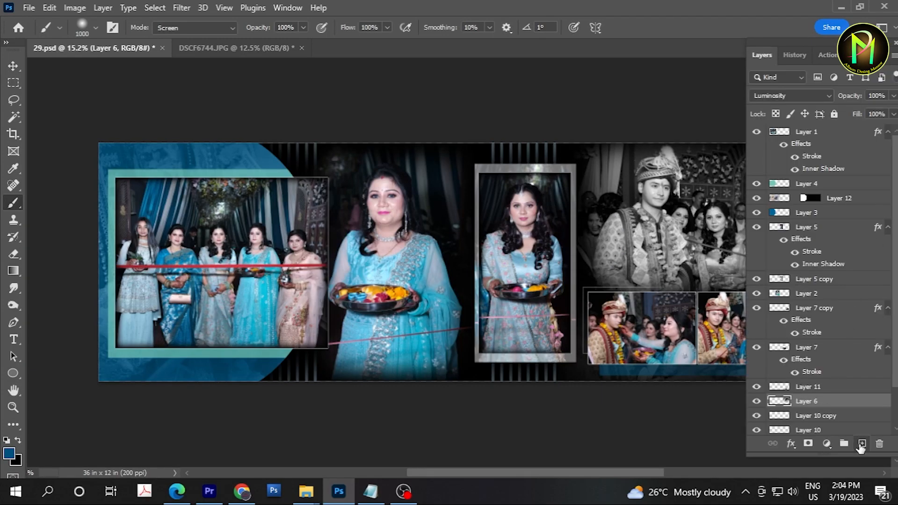
{"action": "key", "text": "Tab"}
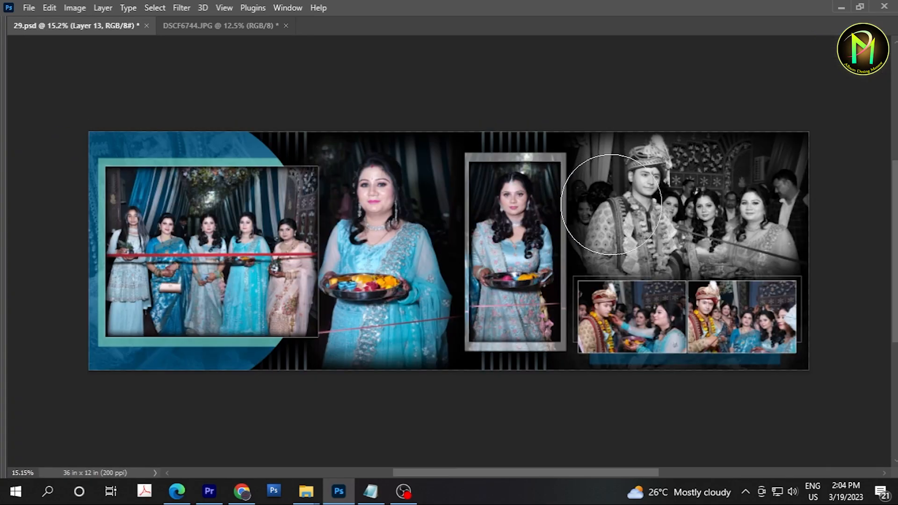
Sample the blue of the dress, paint a soft spot over the large group photo and enlarge it with Free Transform.
{"action": "left_click", "coordinate": [412, 271], "text": "alt"}
{"action": "left_click", "coordinate": [733, 181]}
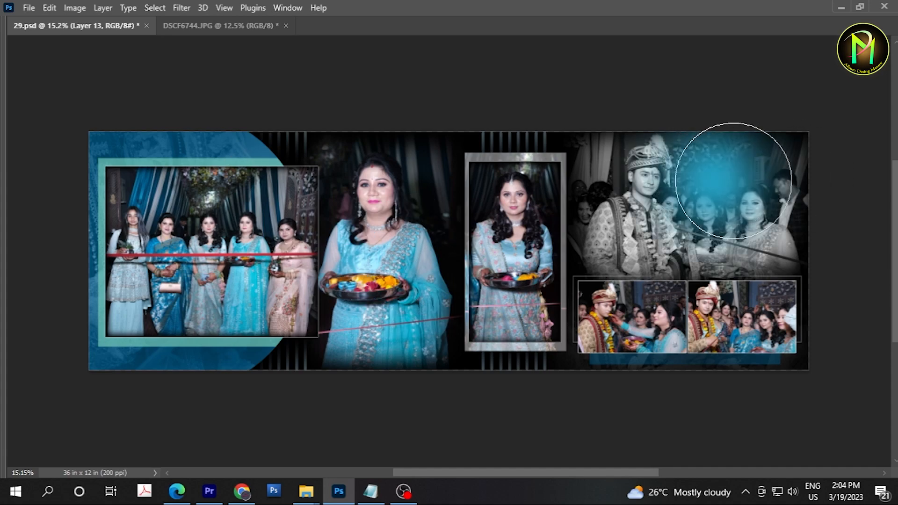
{"action": "key", "text": "ctrl+t"}
{"action": "left_click_drag", "start_coordinate": [810, 131], "coordinate": [889, 69]}
{"action": "key", "text": "Return"}
Set the blue glow to Screen blending at 50% opacity, positioned and enlarged over the large group photo's upper right corner.
{"action": "key", "text": "alt+shift+s"}
{"action": "mouse_move", "coordinate": [693, 235]}
{"action": "left_mouse_down"}
{"action": "mouse_move", "coordinate": [575, 236]}
{"action": "mouse_move", "coordinate": [442, 255]}
{"action": "left_mouse_up"}
{"action": "scroll", "coordinate": [573, 240], "scroll_direction": "up", "scroll_amount": 6}
{"action": "key", "text": "5"}
{"action": "key", "text": "5"}
{"action": "key", "text": "ctrl+t"}
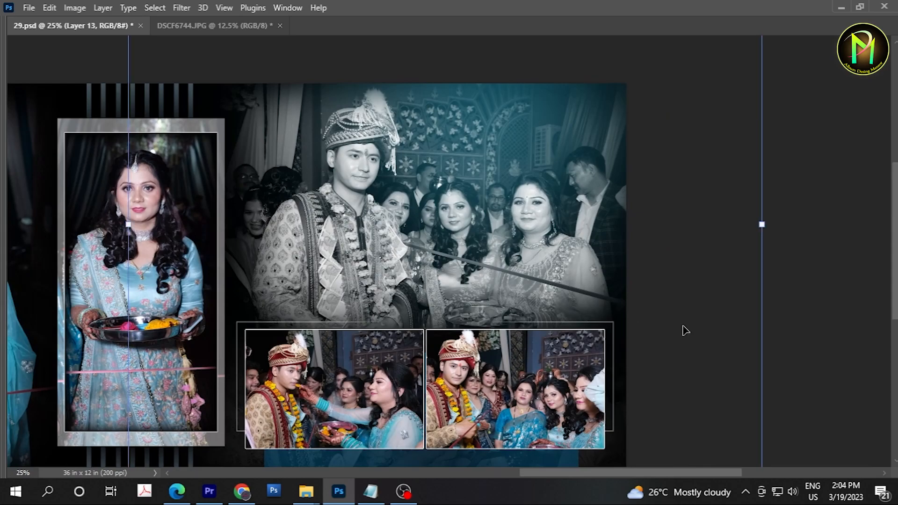
{"action": "left_click_drag", "start_coordinate": [766, 221], "coordinate": [836, 183]}
{"action": "key", "text": "Return"}
Softly erase the blue glow around the groom's turban and the women's faces, and stretch it downward with Free Transform.
{"action": "scroll", "coordinate": [483, 219], "scroll_direction": "down", "scroll_amount": 4}
{"action": "left_click_drag", "start_coordinate": [485, 216], "coordinate": [438, 162]}
{"action": "left_click_drag", "start_coordinate": [434, 190], "coordinate": [509, 208]}
{"action": "key", "text": "e"}
{"action": "left_click", "coordinate": [399, 132]}
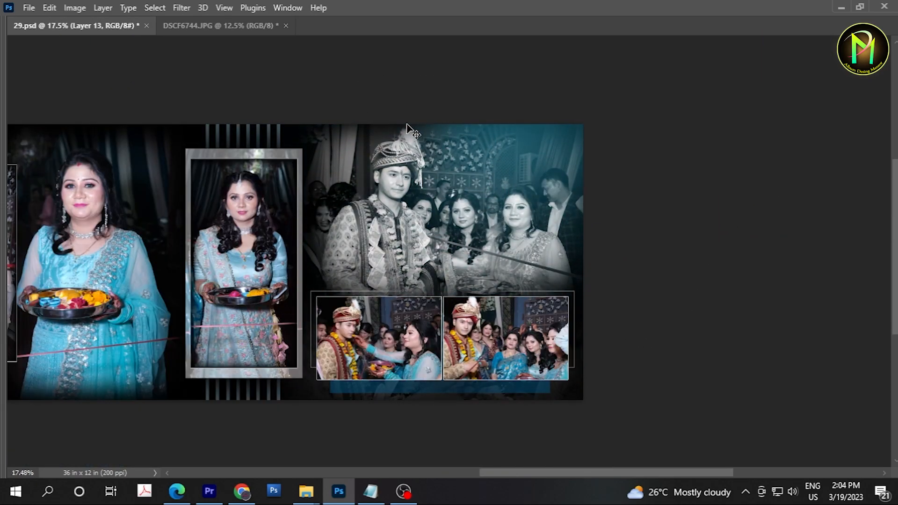
{"action": "left_click", "coordinate": [476, 240]}
{"action": "key", "text": "ctrl+t"}
{"action": "left_click_drag", "start_coordinate": [482, 382], "coordinate": [482, 416]}
{"action": "key", "text": "Return"}
Try raising the blue glow's Lightness to the maximum with Hue/Saturation.
{"action": "key", "text": "ctrl+u"}
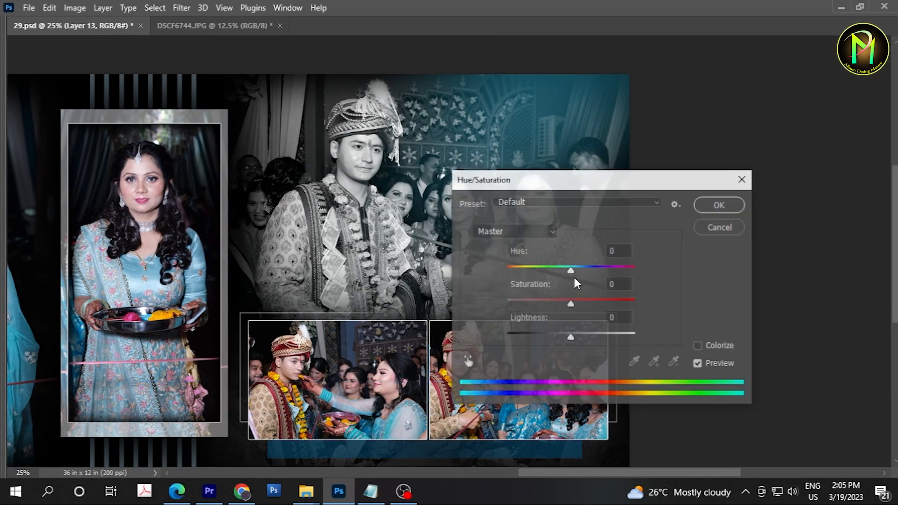
{"action": "left_click_drag", "start_coordinate": [571, 337], "coordinate": [743, 344]}
{"action": "key", "text": "Return"}
{"action": "scroll", "coordinate": [531, 248], "scroll_direction": "down", "scroll_amount": 1}
{"action": "left_click_drag", "start_coordinate": [545, 243], "coordinate": [510, 292]}
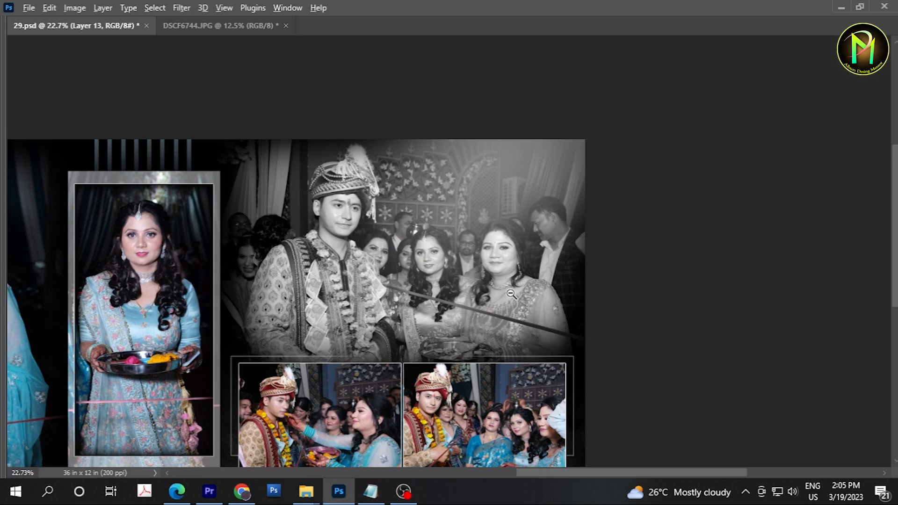
{"action": "left_click", "coordinate": [511, 294], "text": "alt"}
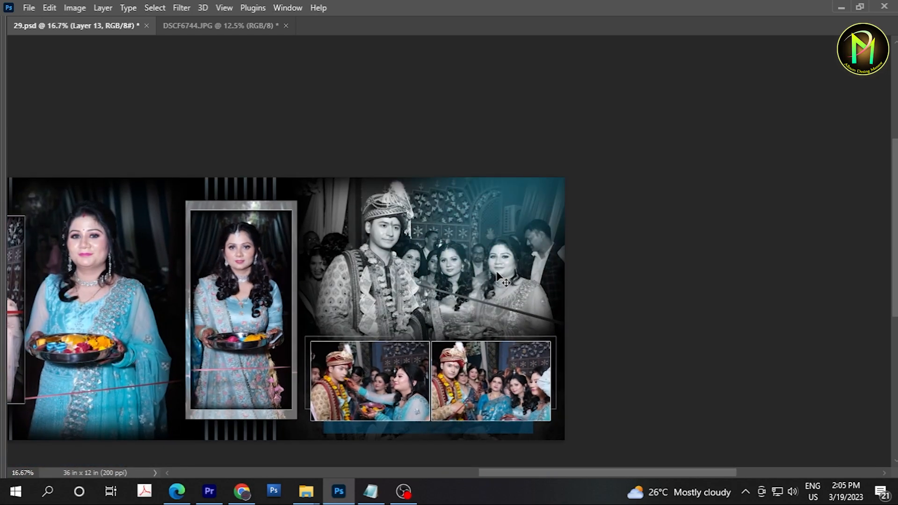
Compare other blend modes on the blue glow, set it to Screen and scale it to 110%.
{"action": "key", "text": "shift+Tab"}
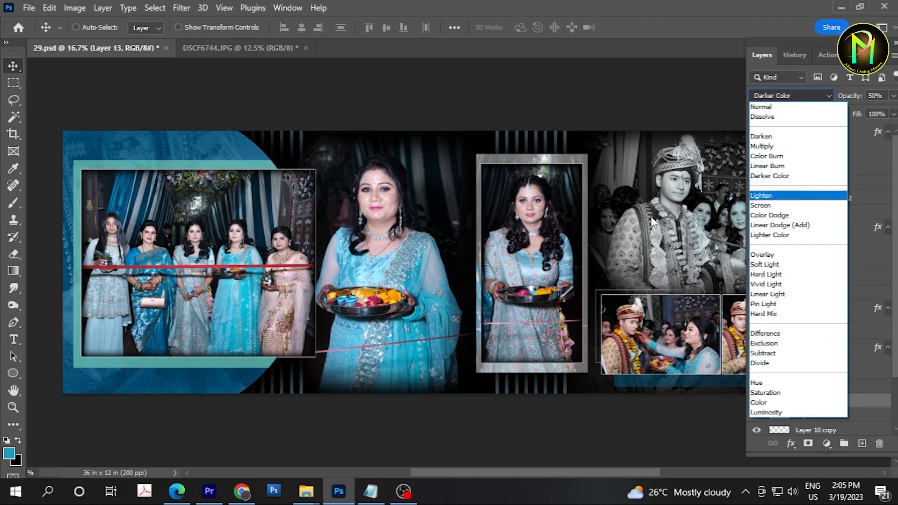
{"action": "left_click_drag", "start_coordinate": [646, 241], "coordinate": [275, 245]}
{"action": "left_click", "coordinate": [804, 94]}
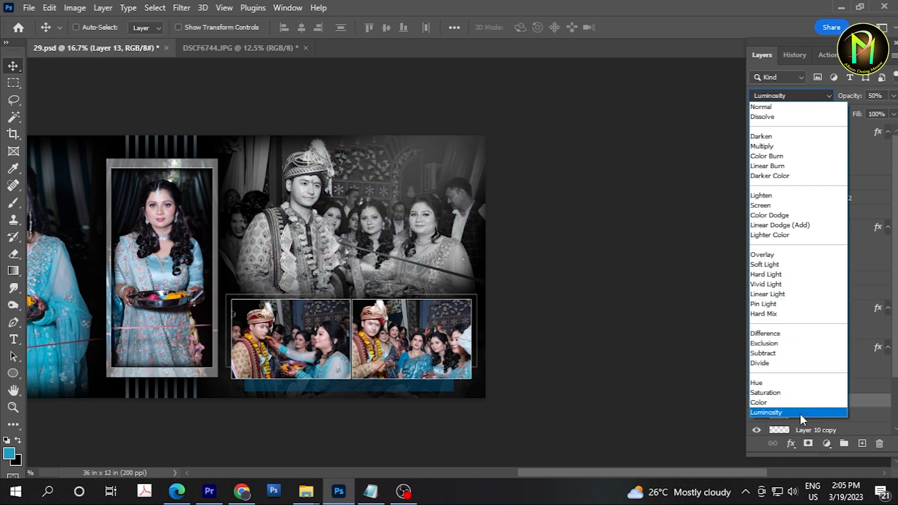
{"action": "left_click", "coordinate": [790, 206]}
{"action": "key", "text": "ctrl+t"}
{"action": "key", "text": "Return"}
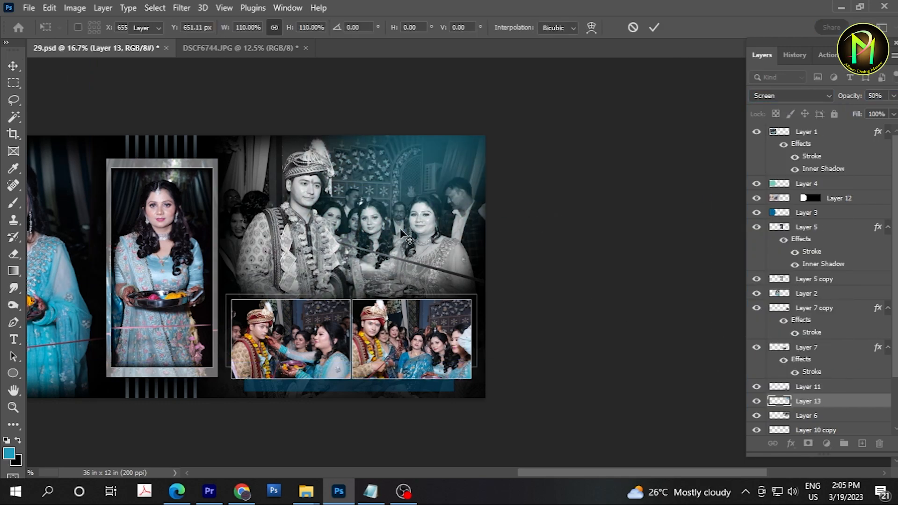
Set the large group photo's blend mode to Normal so it shows in full colour.
{"action": "right_click", "coordinate": [294, 232]}
{"action": "left_click", "coordinate": [321, 249]}
{"action": "key", "text": "alt+shift+n"}
{"action": "key", "text": "Tab"}
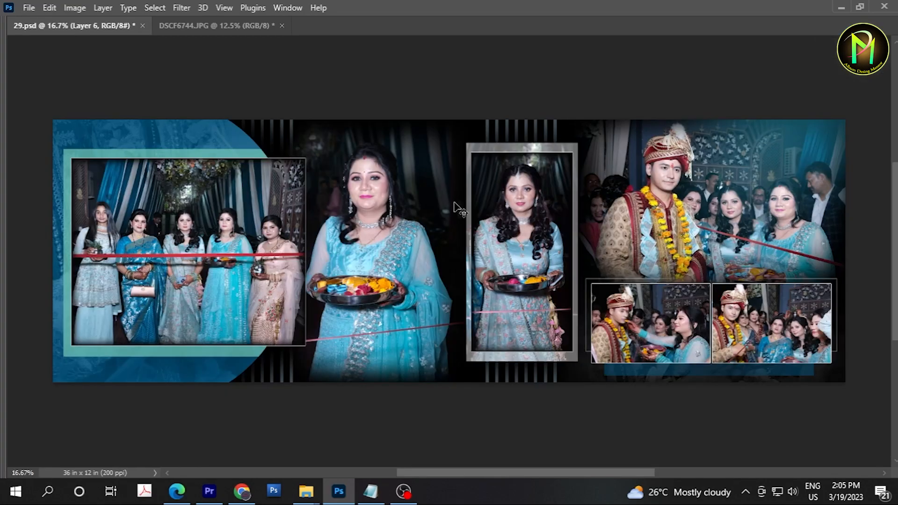
Reselect the blue glow layer and softly erase the part that overlaps the people in the large group photo.
{"action": "mouse_move", "coordinate": [755, 197]}
{"action": "left_mouse_down"}
{"action": "mouse_move", "coordinate": [620, 201]}
{"action": "mouse_move", "coordinate": [276, 456]}
{"action": "left_mouse_up"}
{"action": "scroll", "coordinate": [620, 201], "scroll_direction": "up", "scroll_amount": 2}
{"action": "scroll", "coordinate": [571, 236], "scroll_direction": "down", "scroll_amount": 1}
{"action": "right_click", "coordinate": [567, 182]}
{"action": "left_click", "coordinate": [585, 189]}
{"action": "key", "text": "ctrl+z"}
{"action": "left_click_drag", "start_coordinate": [481, 302], "coordinate": [425, 361]}
{"action": "key", "text": "e"}
{"action": "left_click", "coordinate": [490, 332]}
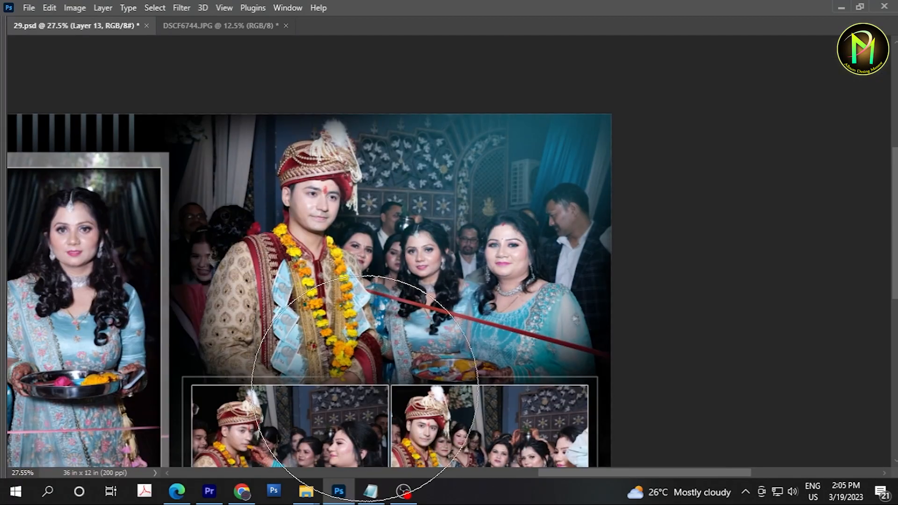
Duplicate the blue glow, enlarge the copy behind the grey-framed portrait beside the large group photo, and save the document.
{"action": "left_click", "coordinate": [555, 216], "text": "alt"}
{"action": "left_click_drag", "start_coordinate": [547, 203], "coordinate": [306, 277]}
{"action": "key", "text": "ctrl+t"}
{"action": "left_click_drag", "start_coordinate": [285, 413], "coordinate": [286, 460]}
{"action": "left_click_drag", "start_coordinate": [321, 269], "coordinate": [290, 329]}
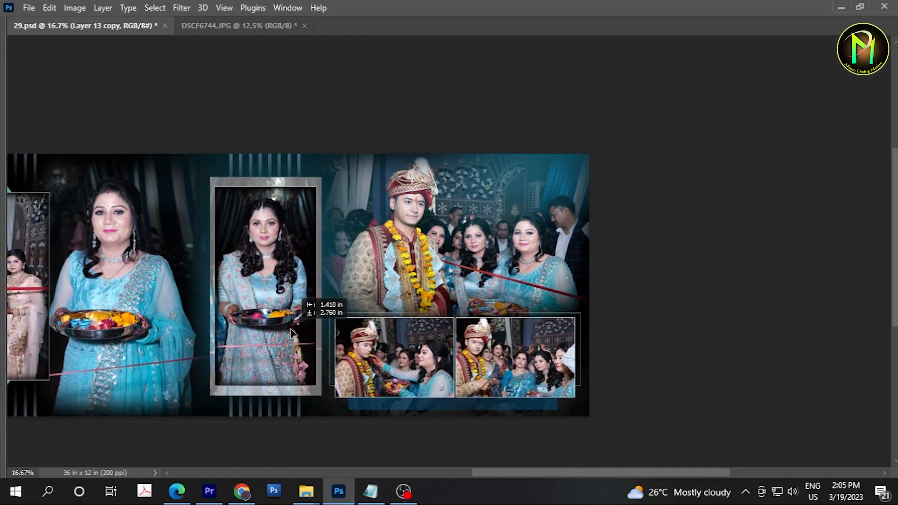
{"action": "scroll", "coordinate": [266, 435], "scroll_direction": "left", "scroll_amount": 3}
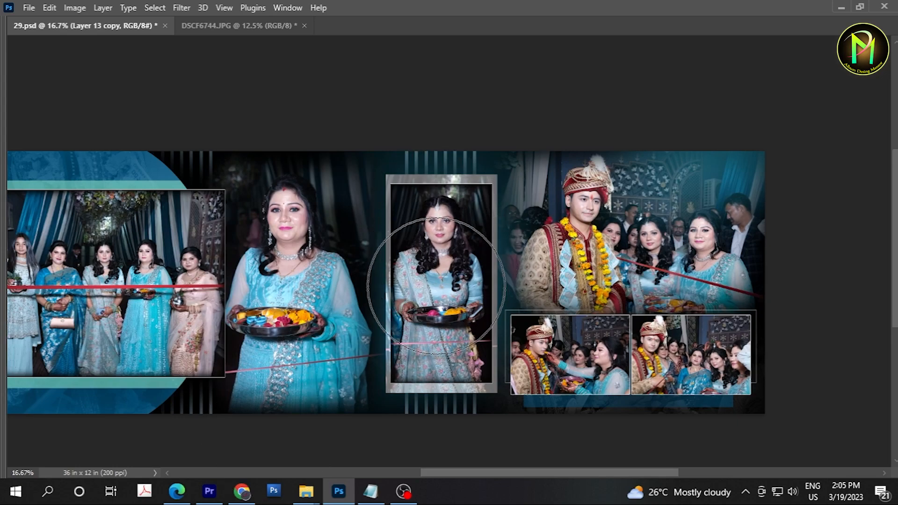
{"action": "scroll", "coordinate": [610, 230], "scroll_direction": "down", "scroll_amount": 1}
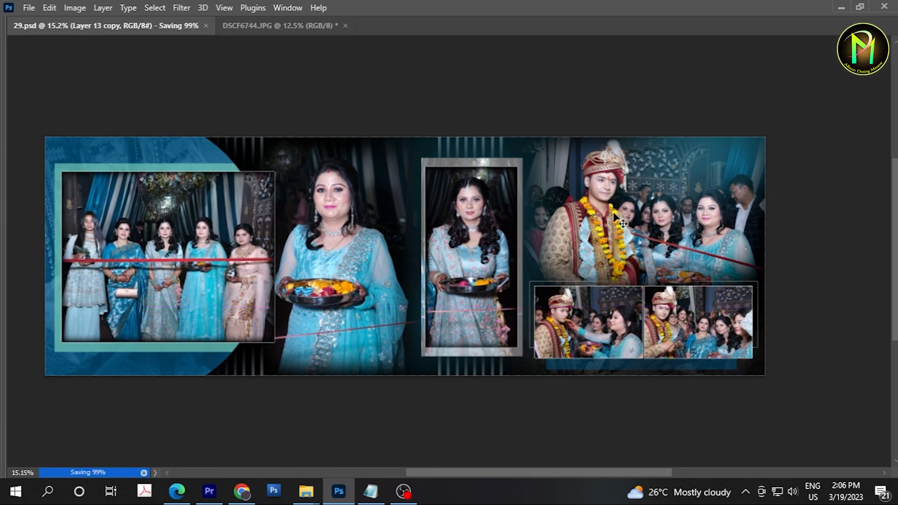
Save a copy of the spread as a JPEG named 29 at quality 12 with the Baseline ("Standard") format.
{"action": "key", "text": "ctrl+alt+s"}
{"action": "left_click", "coordinate": [181, 367]}
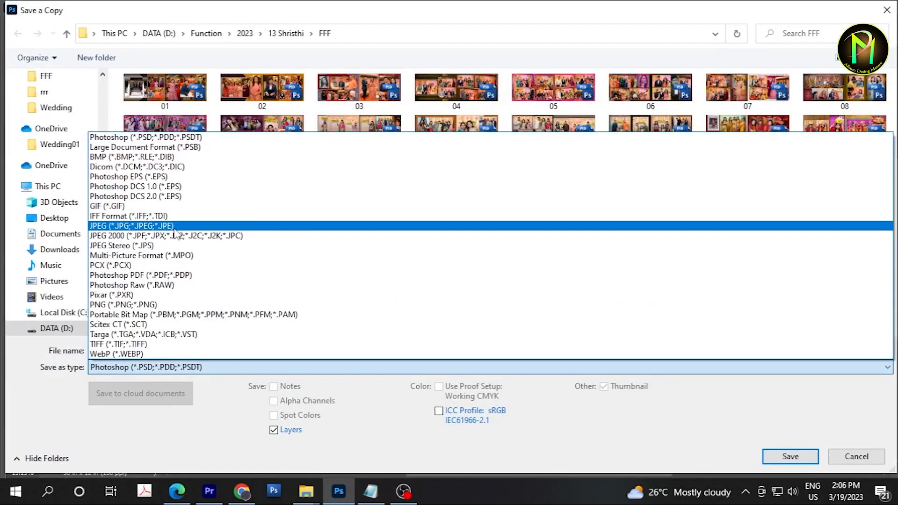
{"action": "left_click", "coordinate": [175, 227]}
{"action": "left_click", "coordinate": [133, 351]}
{"action": "type", "text": "29"}
{"action": "key", "text": "Return"}
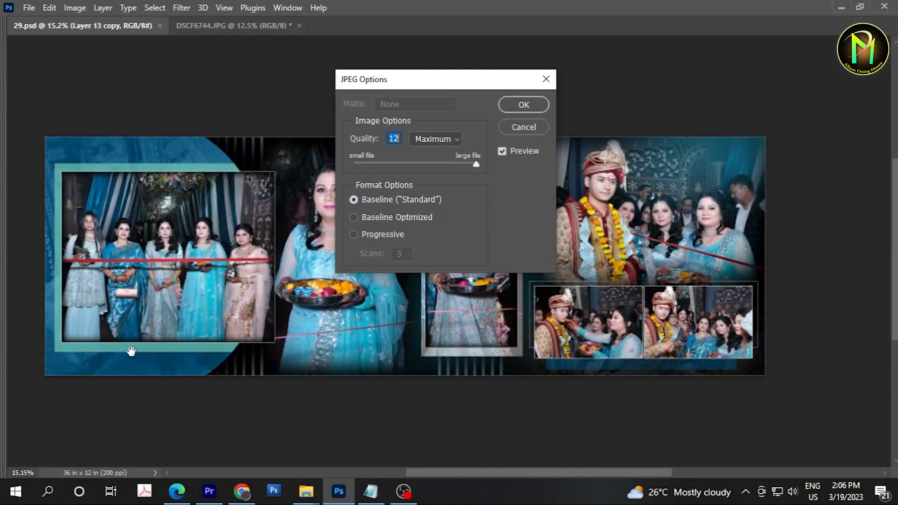
{"action": "key", "text": "Return"}
{"action": "key", "text": "F2"}
{"action": "key", "text": "ctrl+s"}
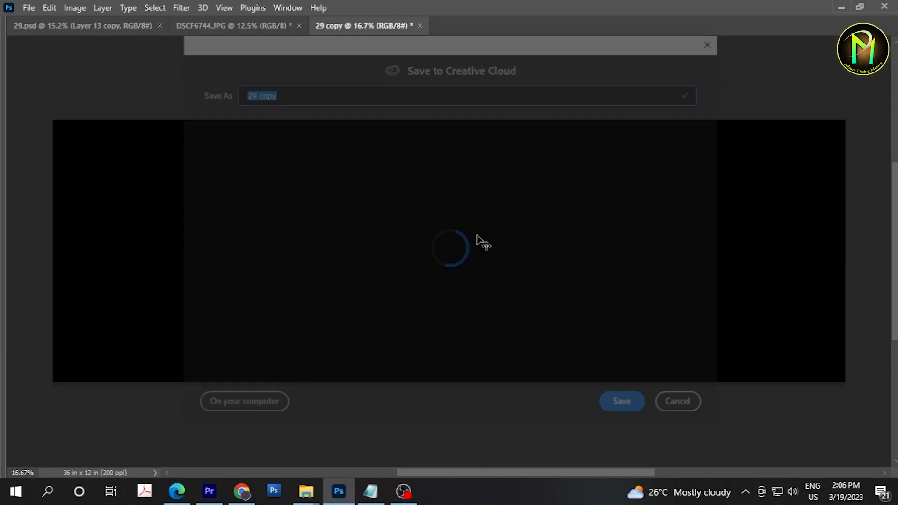
{"action": "left_click", "coordinate": [245, 401]}
{"action": "key", "text": "Escape"}
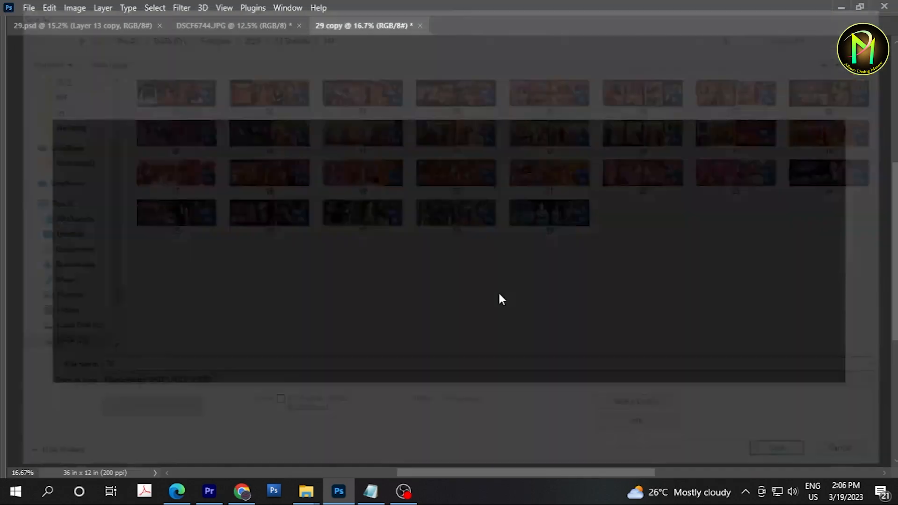
{"action": "key", "text": "ctrl+w"}
{"action": "left_click", "coordinate": [481, 278]}
{"action": "scroll", "coordinate": [648, 262], "scroll_direction": "up", "scroll_amount": 2}
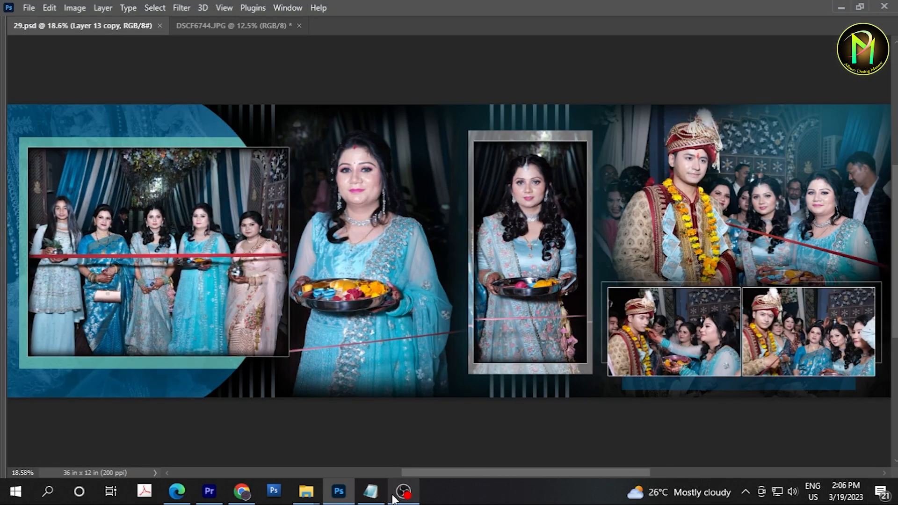